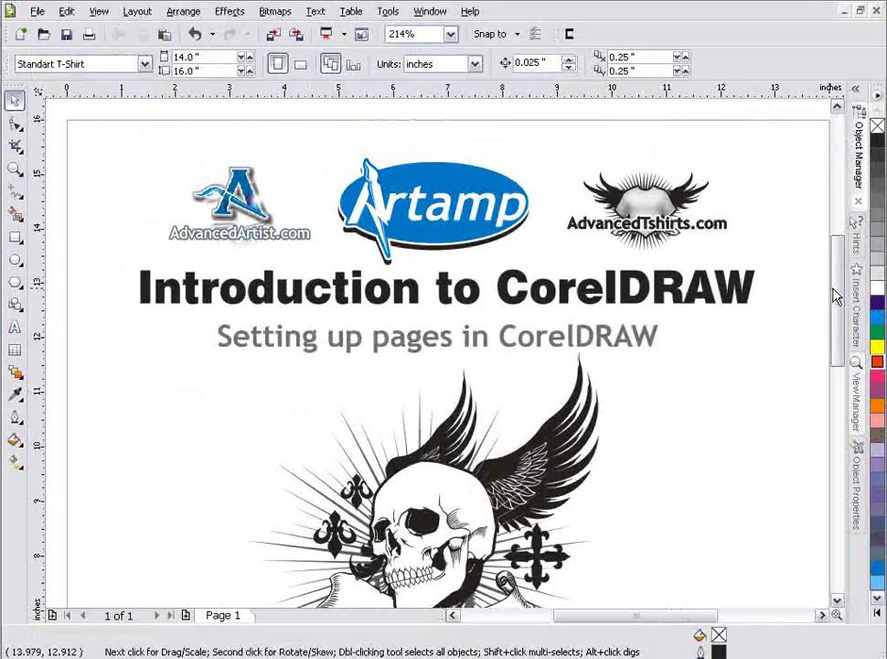
Select the skull group and the wing together and group them into one group with Ctrl+G.
drag(832, 303, 832, 336)
click(391, 361)
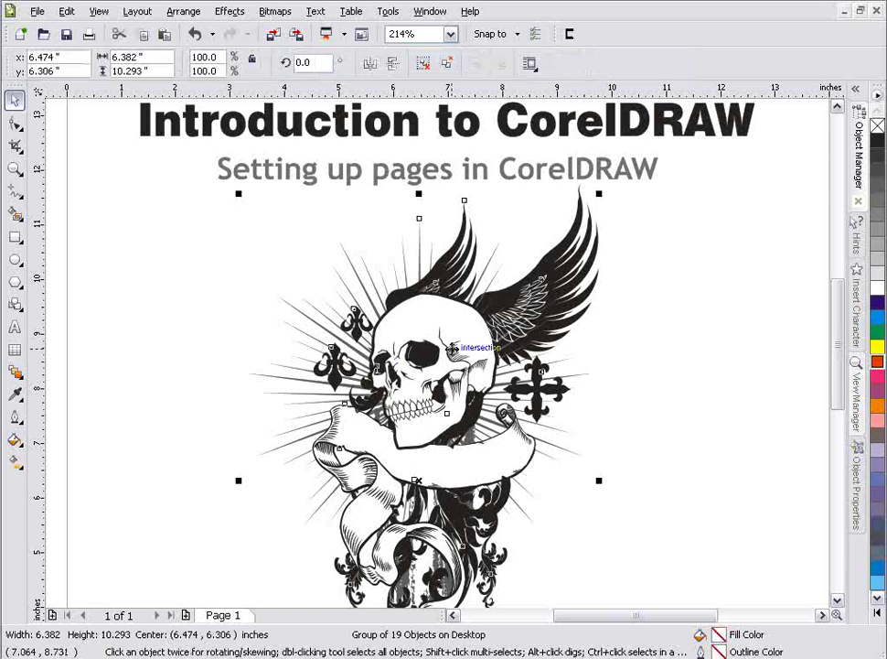
mouse_move(434, 347)
mouse_down()
mouse_move(347, 353)
mouse_move(450, 348)
mouse_up()
shift+click(606, 271)
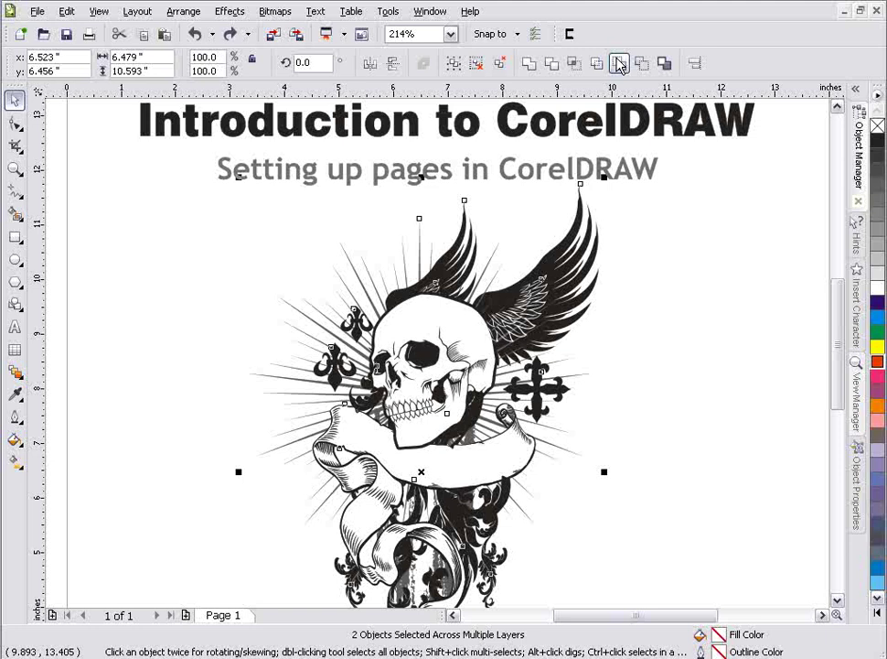
key(ctrl+g)
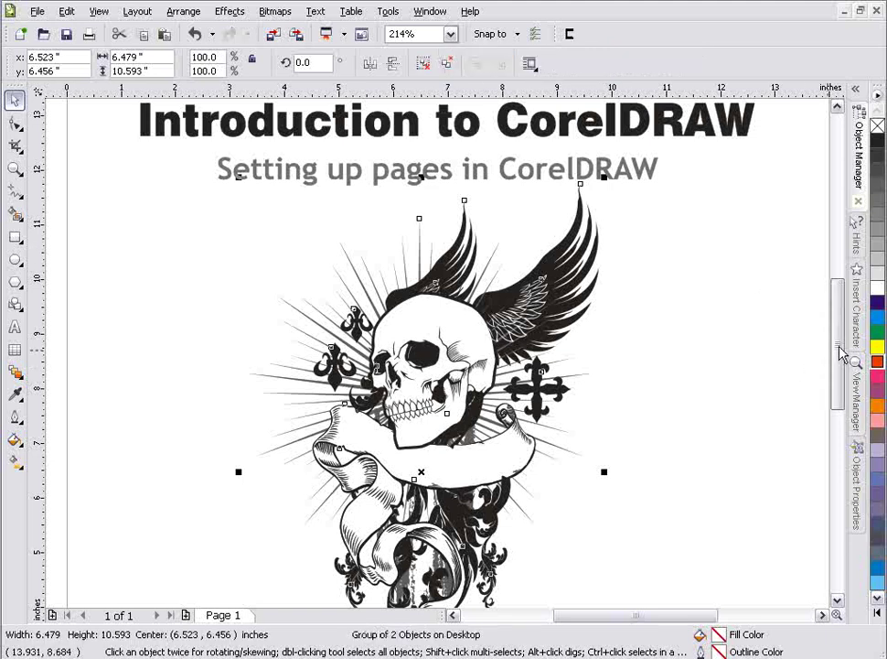
drag(838, 353, 835, 307)
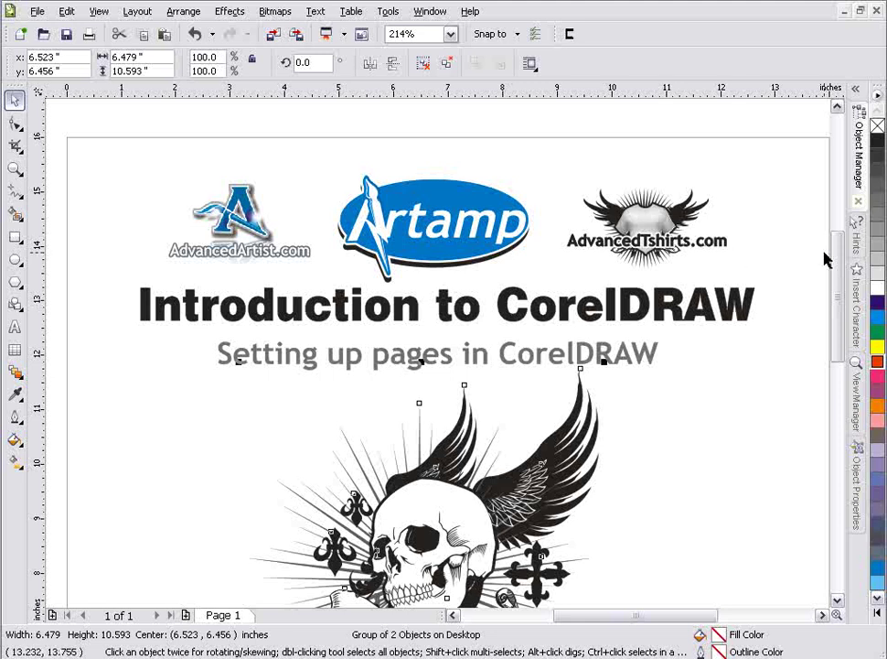
scroll(774, 333, down, 3)
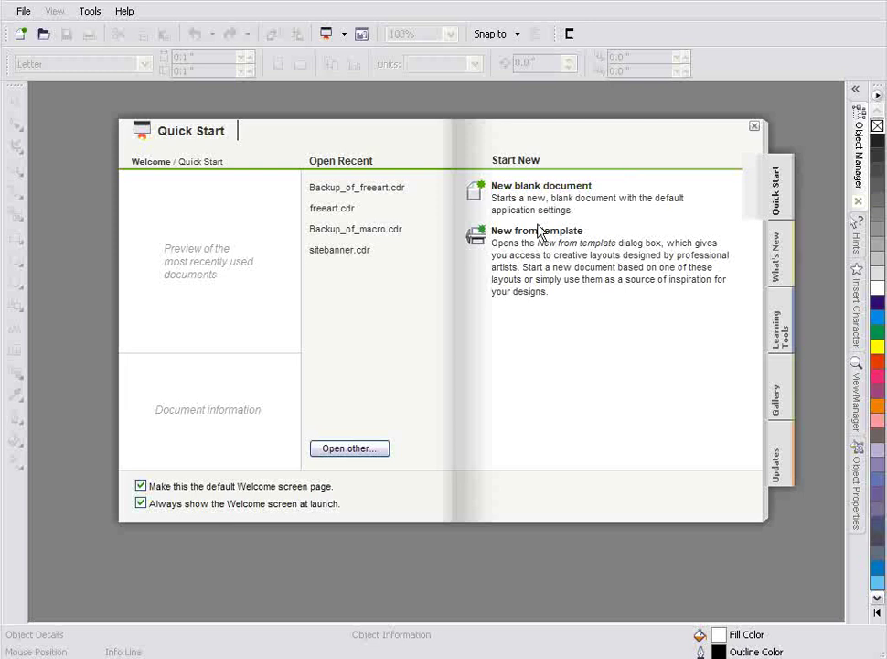
Cancel the Open Drawing dialog and create a new blank Letter portrait document via File > New.
click(352, 448)
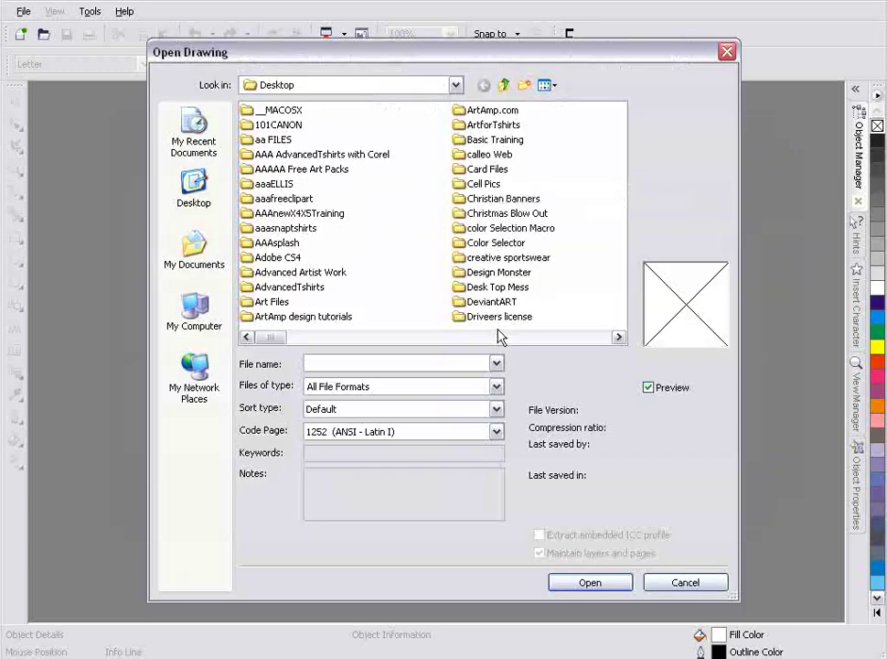
click(727, 51)
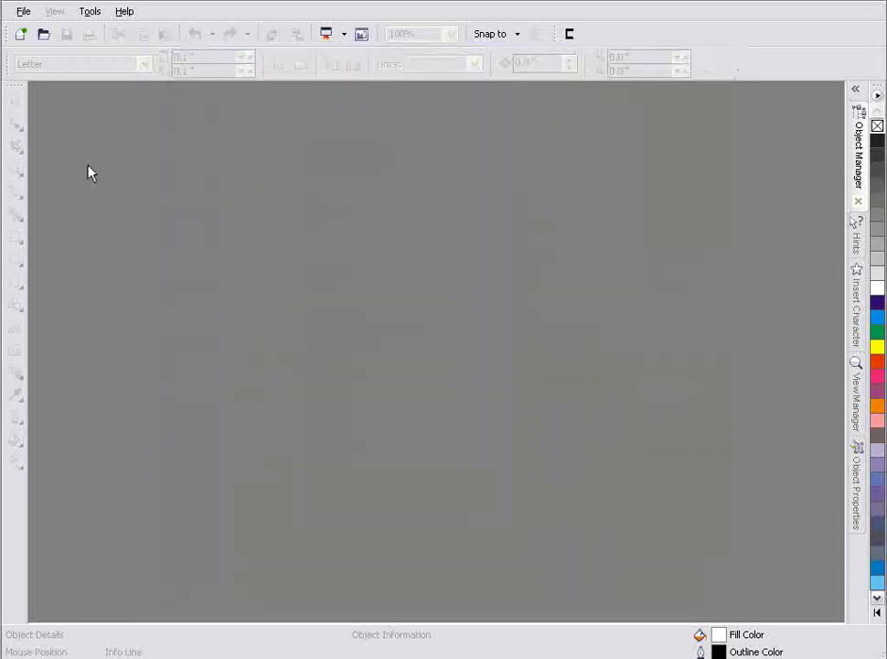
click(22, 35)
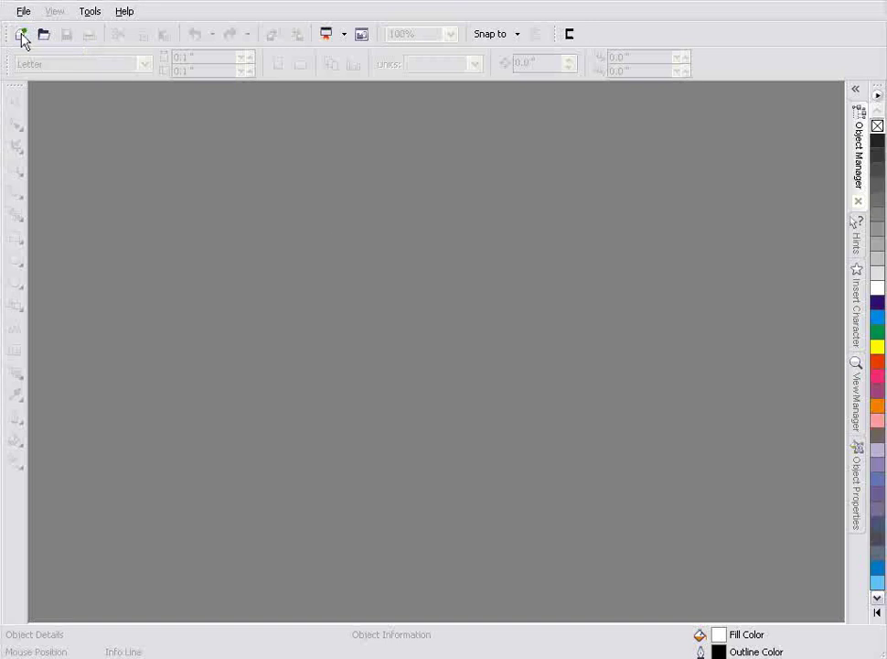
click(22, 10)
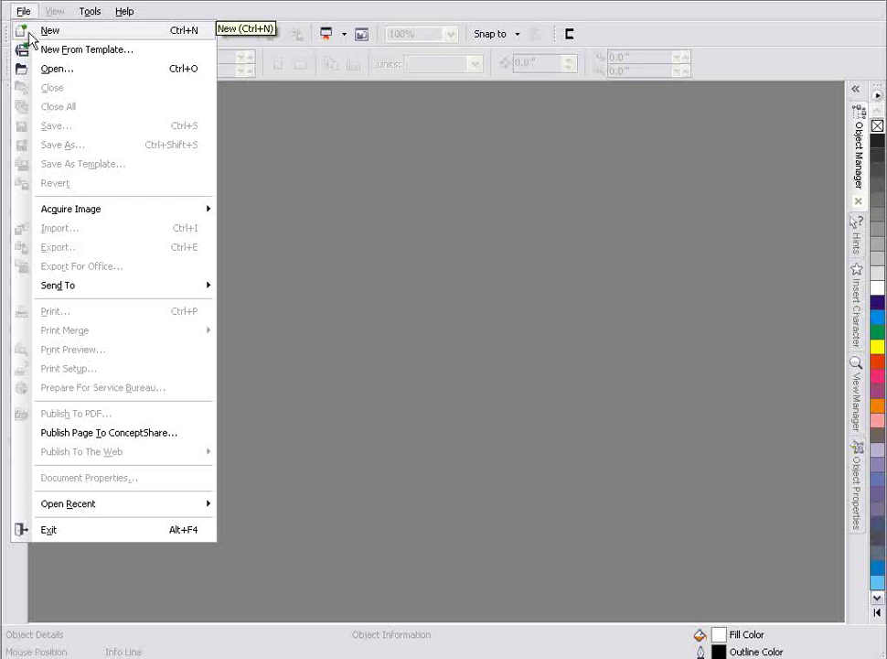
click(37, 31)
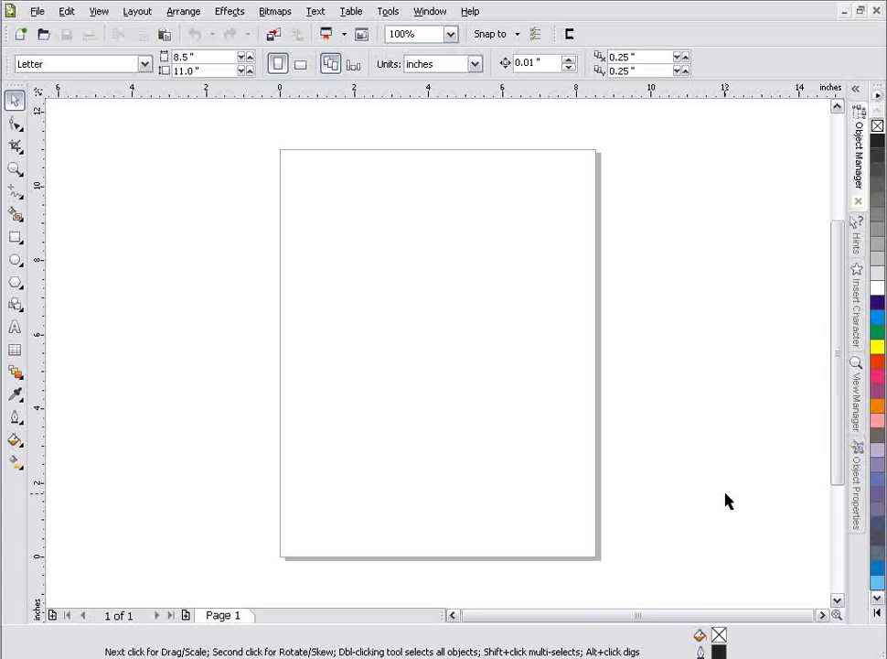
click(385, 14)
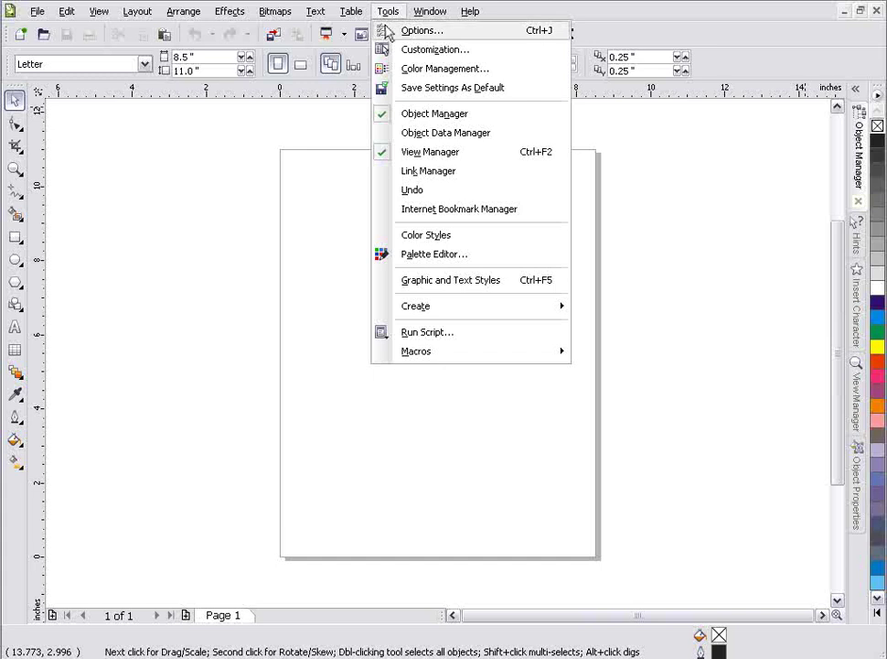
click(393, 31)
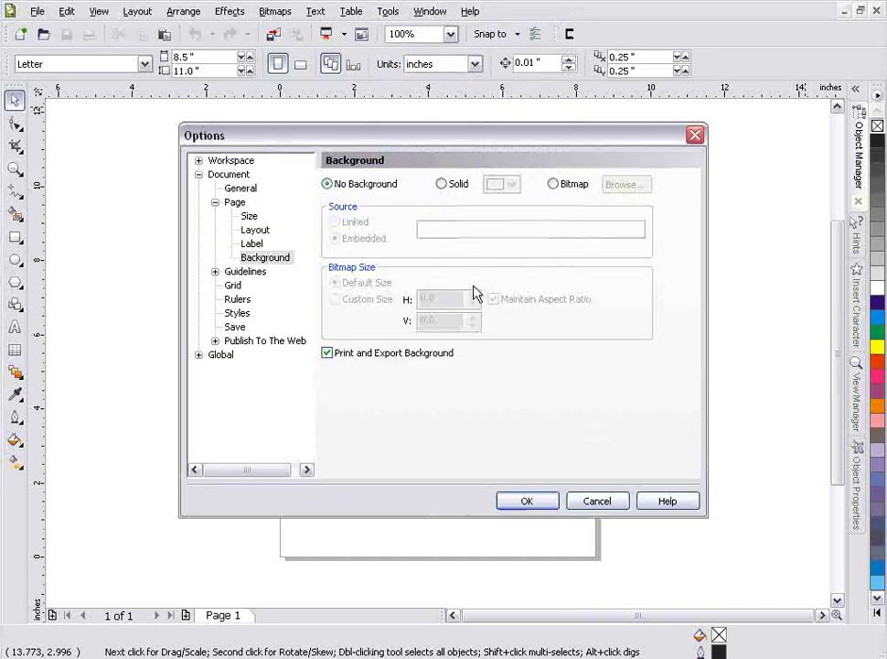
click(240, 188)
click(228, 173)
click(198, 160)
click(237, 174)
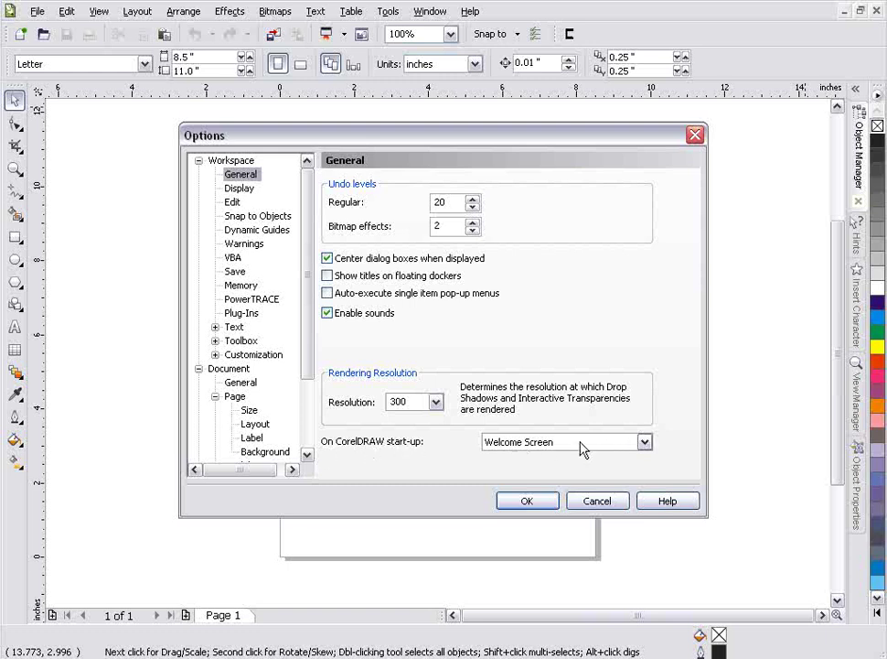
click(644, 442)
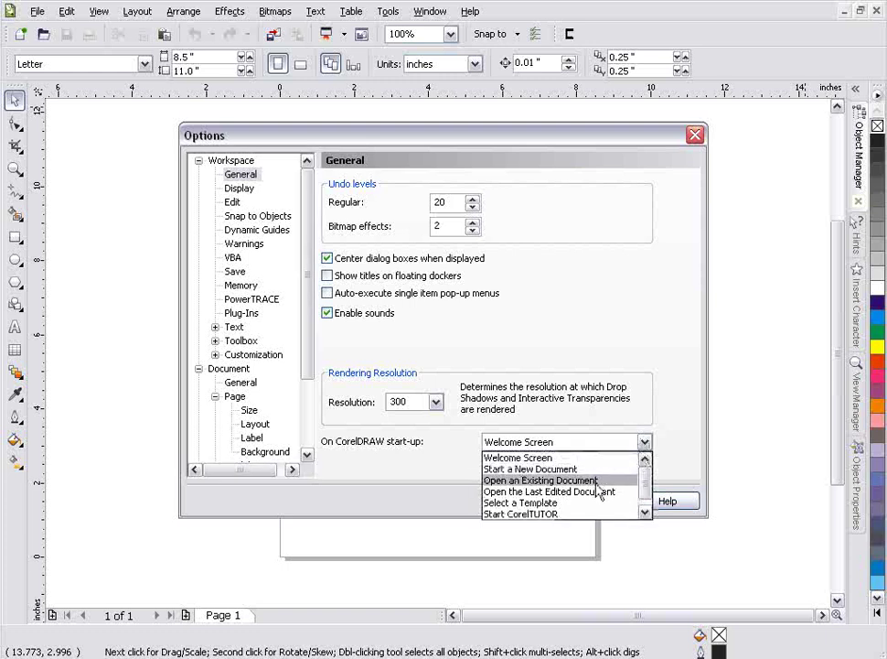
click(644, 389)
click(593, 503)
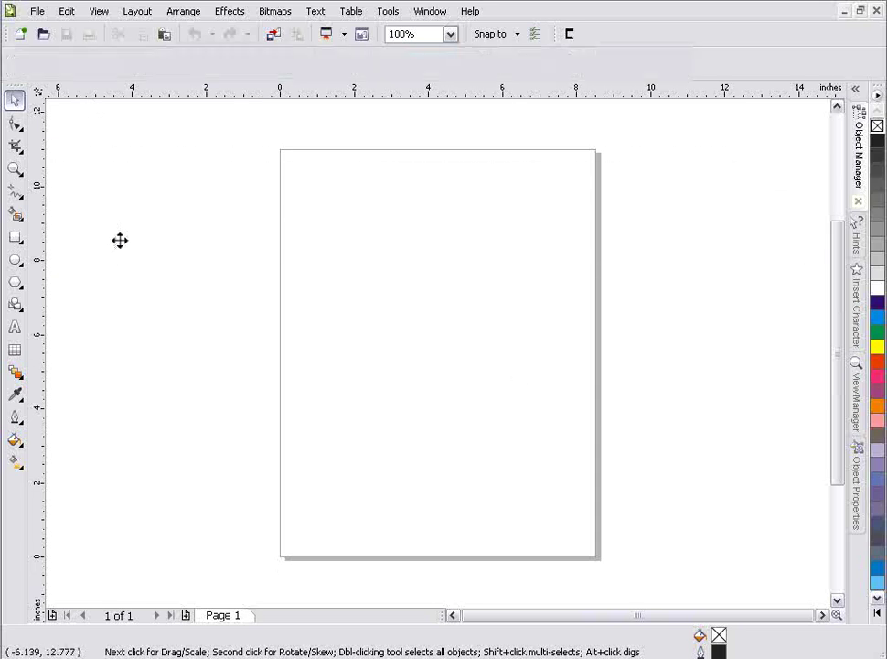
Float the Property Bar over the canvas, then dock it back at the top.
drag(120, 239, 120, 239)
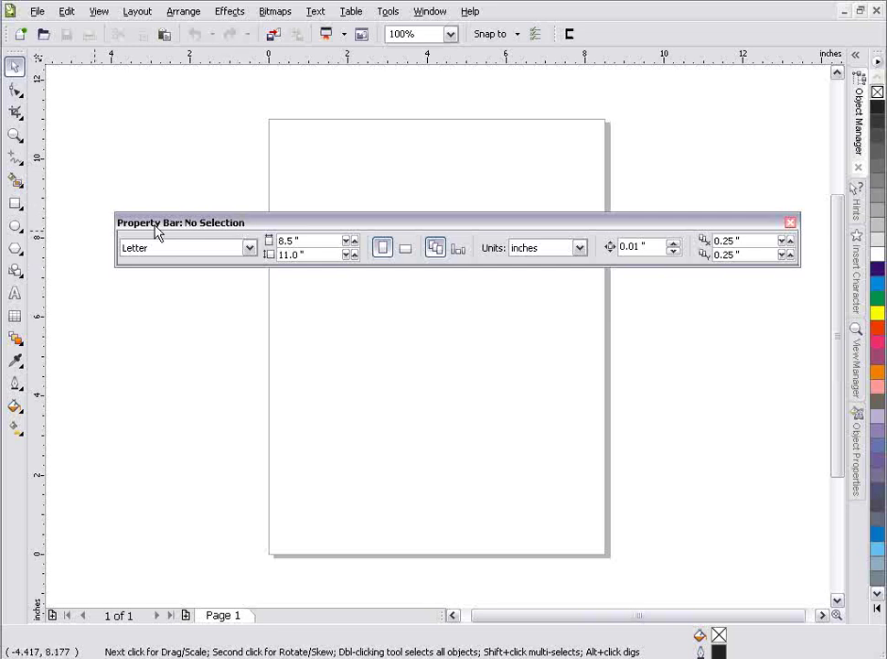
drag(720, 224, 606, 40)
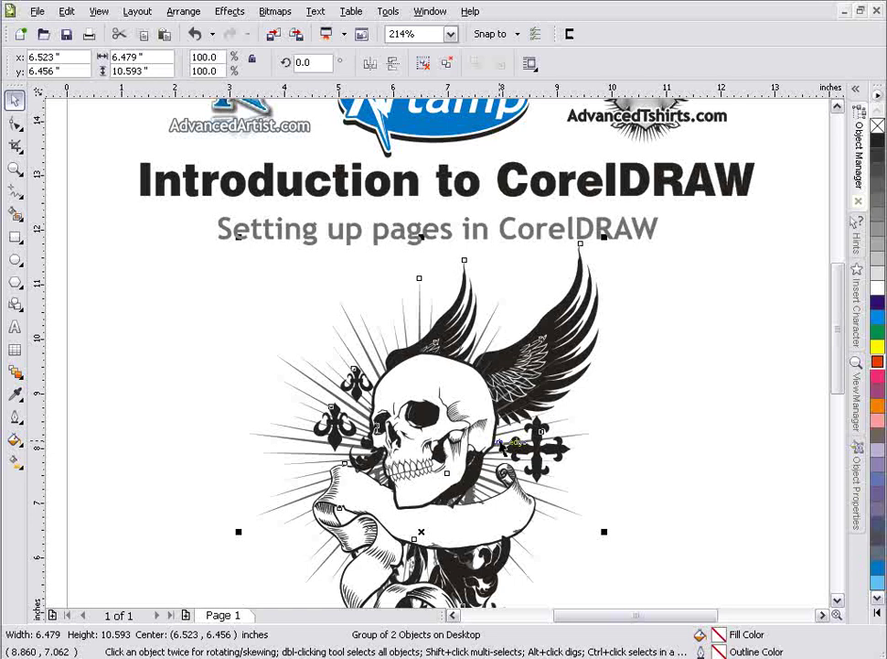
With nothing selected, float and redock the Property Bar, then show the page size presets.
drag(832, 366, 831, 333)
click(105, 220)
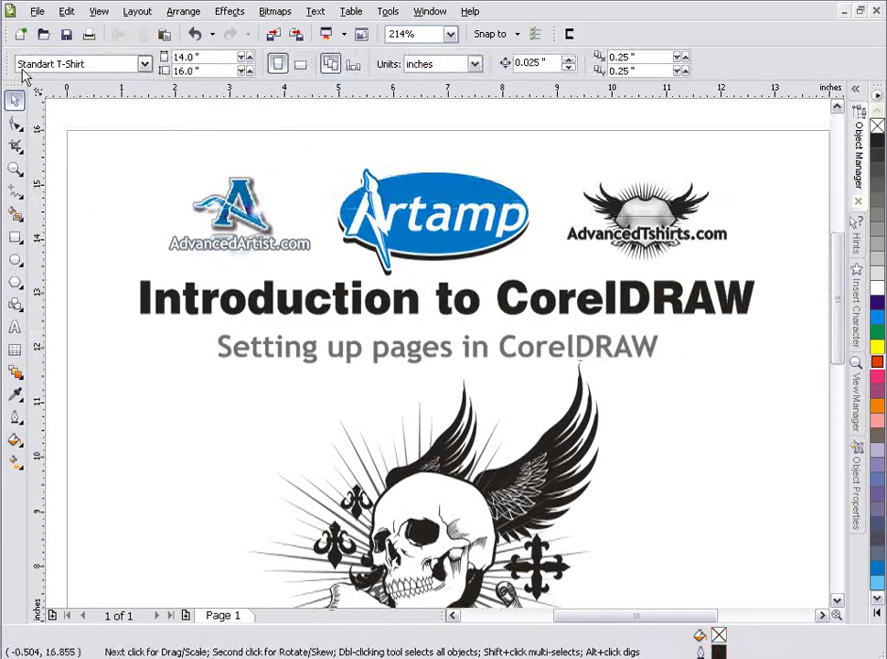
drag(14, 69, 69, 159)
click(236, 232)
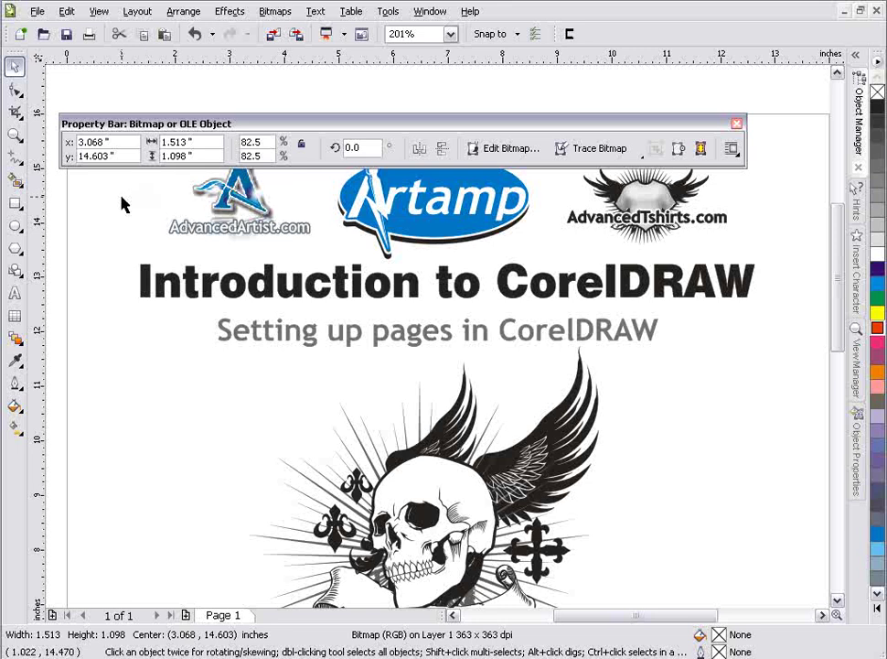
click(126, 203)
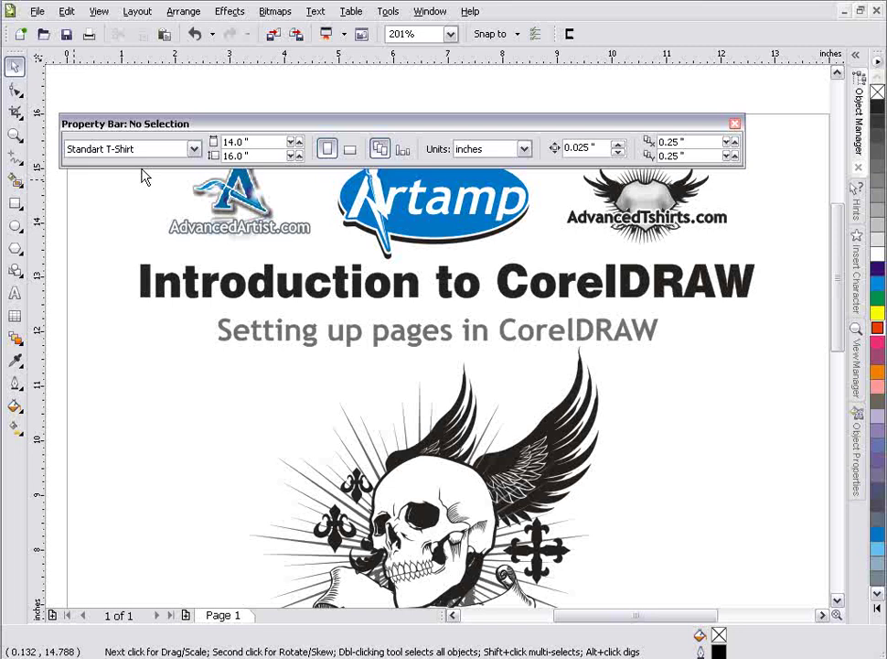
drag(266, 124, 234, 41)
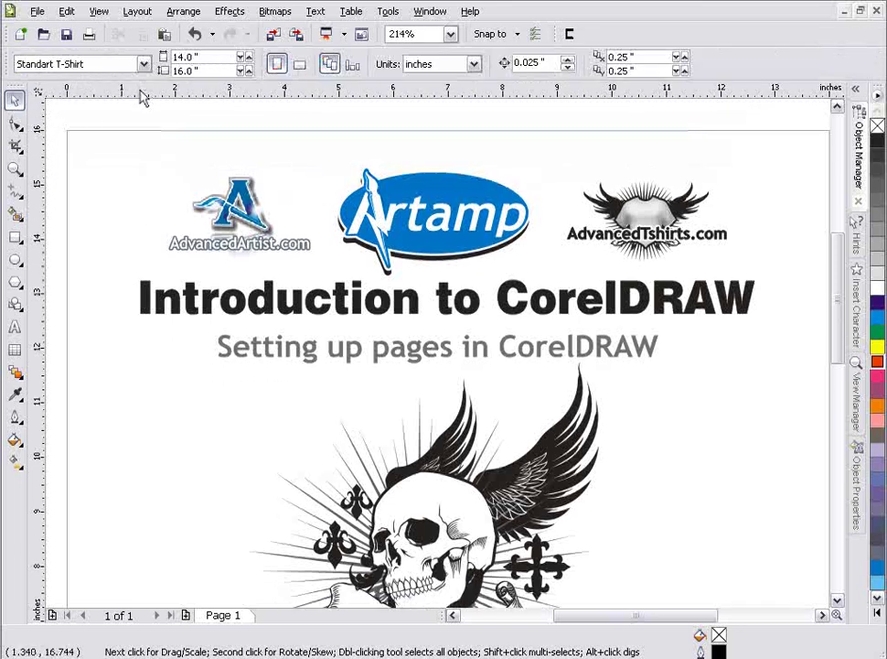
click(144, 64)
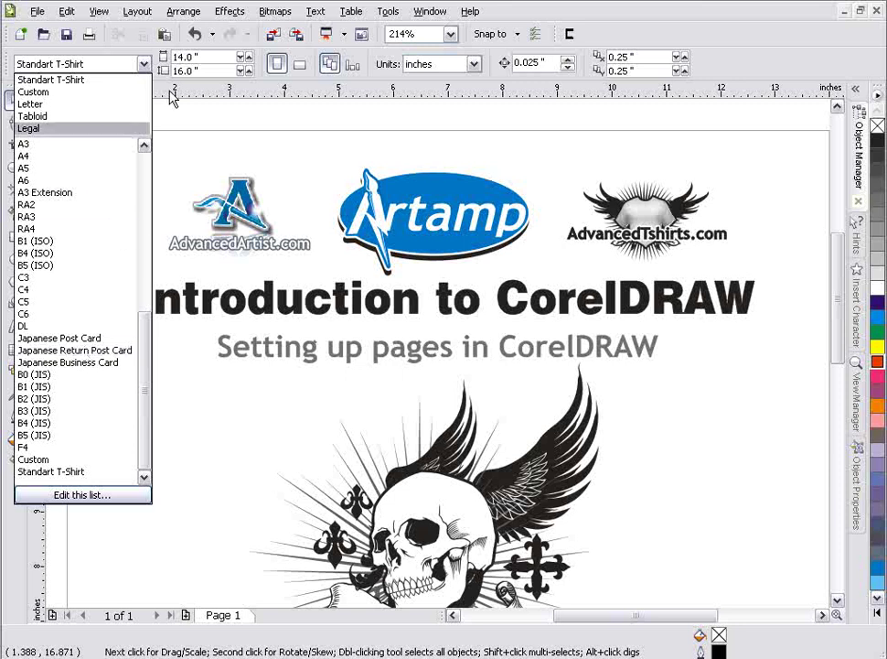
Make the page Letter landscape (11.0 × 8.5) with layout changes applied to the current page only.
click(202, 56)
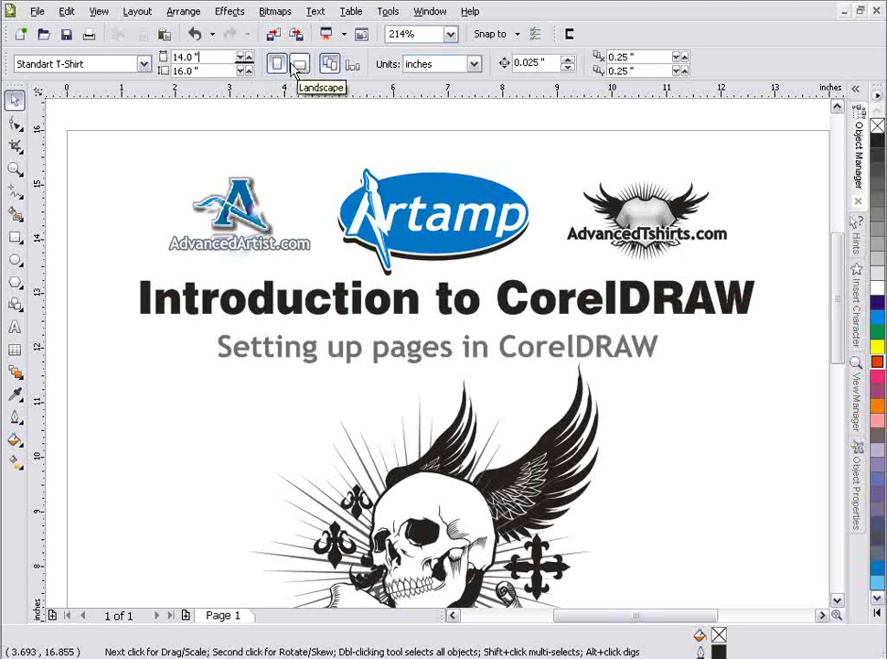
click(143, 64)
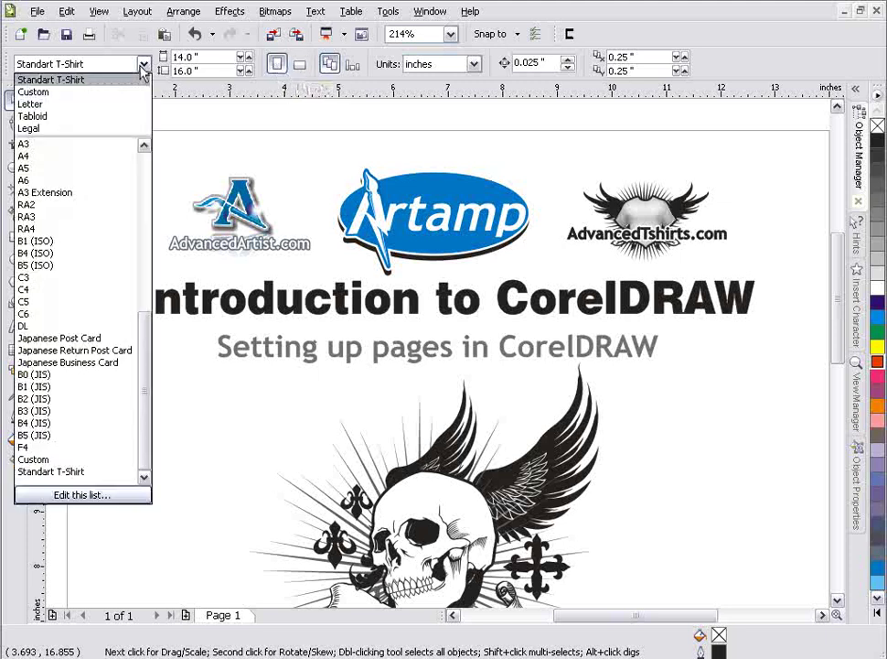
click(108, 110)
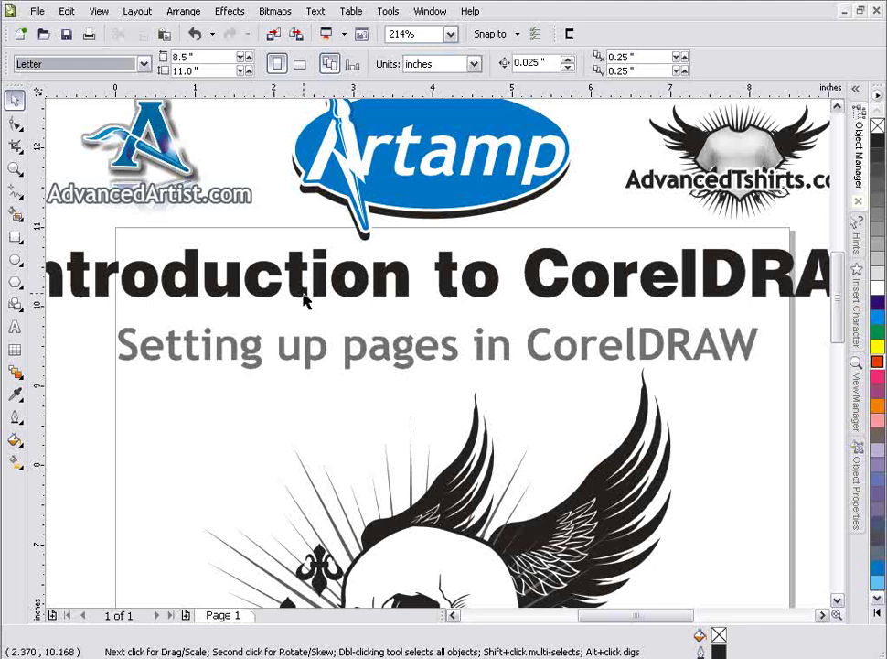
key(F3)
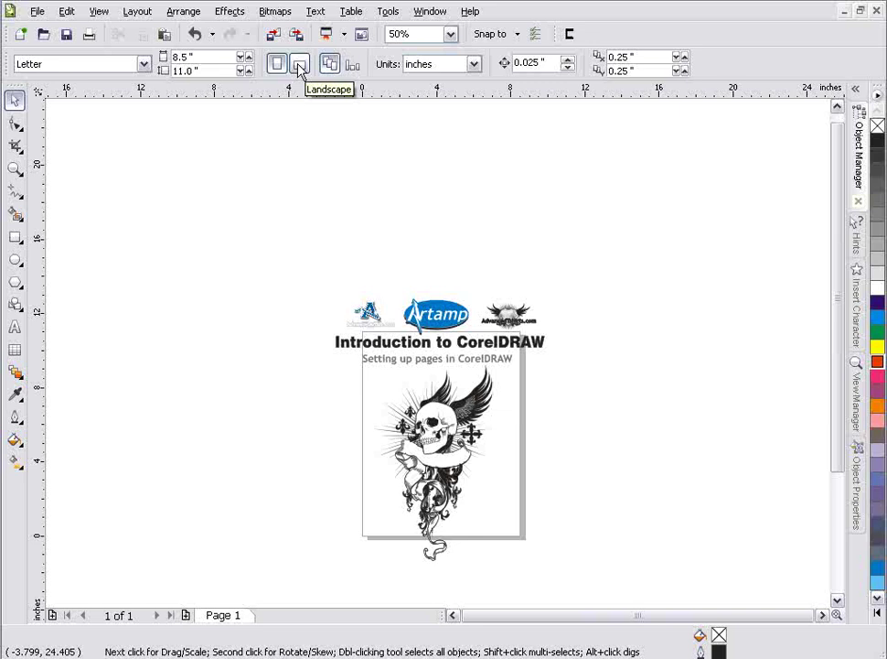
click(300, 65)
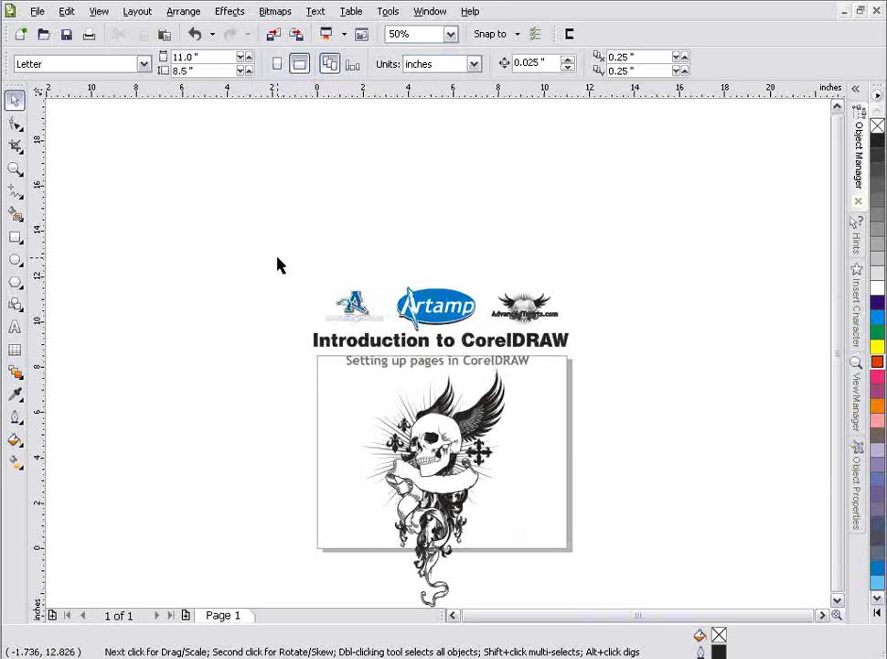
click(330, 66)
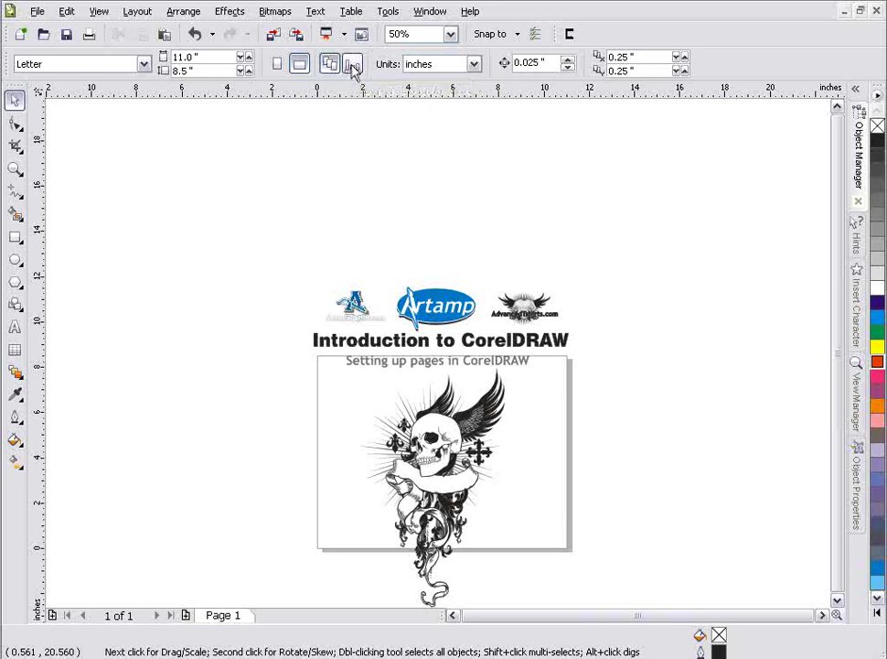
click(353, 68)
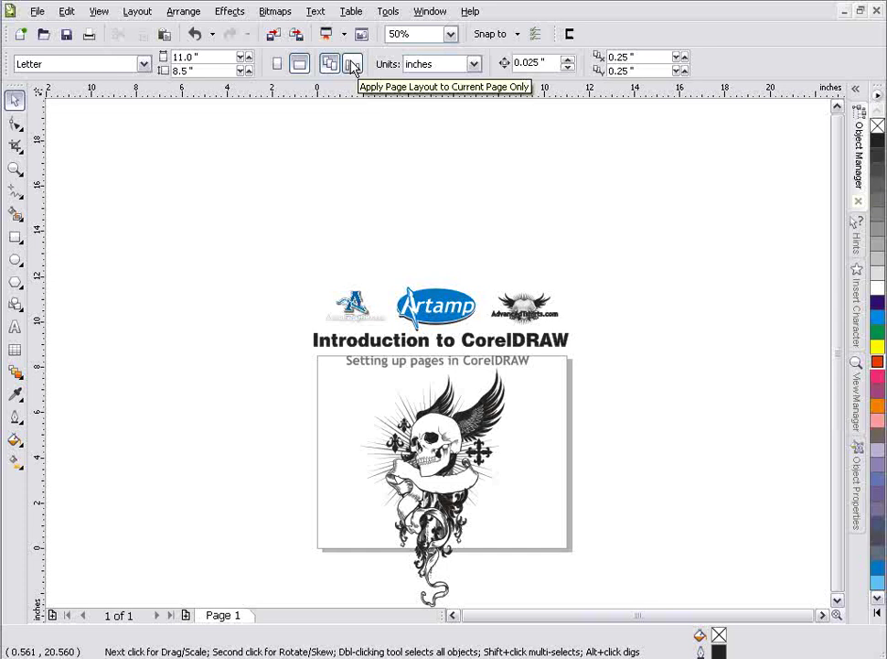
Insert a new page after Page 1, limiting layout changes to that page only.
right_click(228, 625)
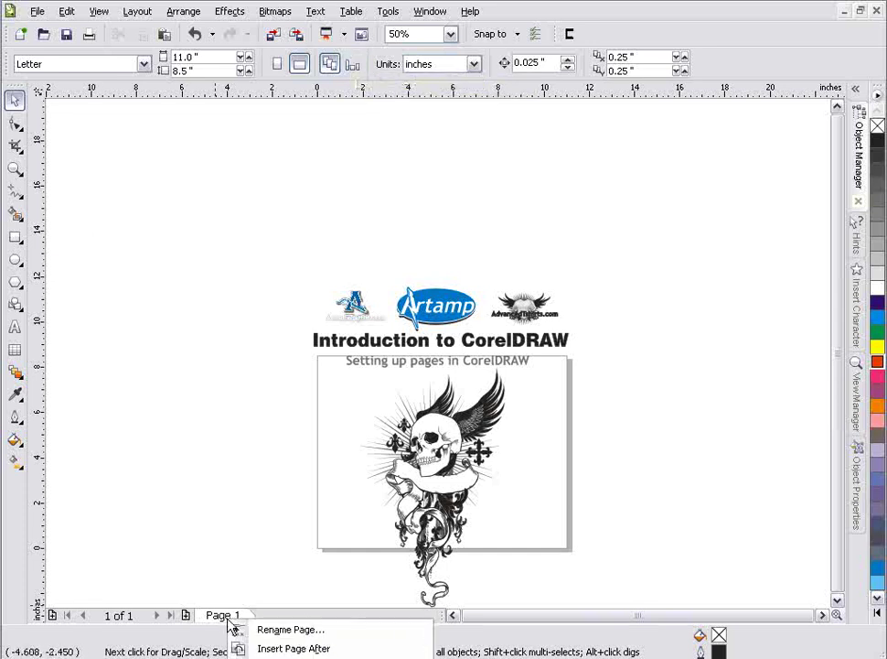
click(280, 647)
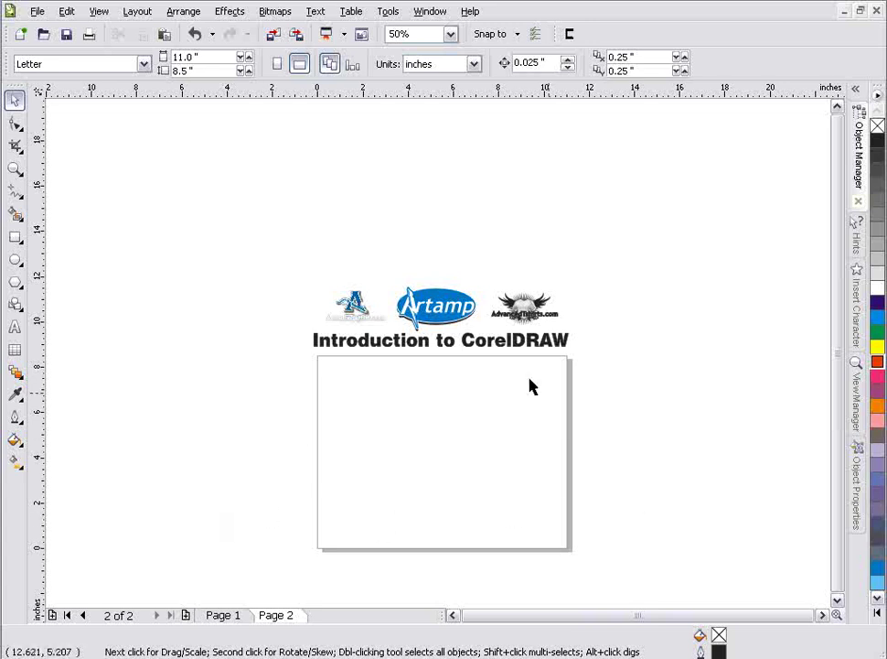
click(354, 70)
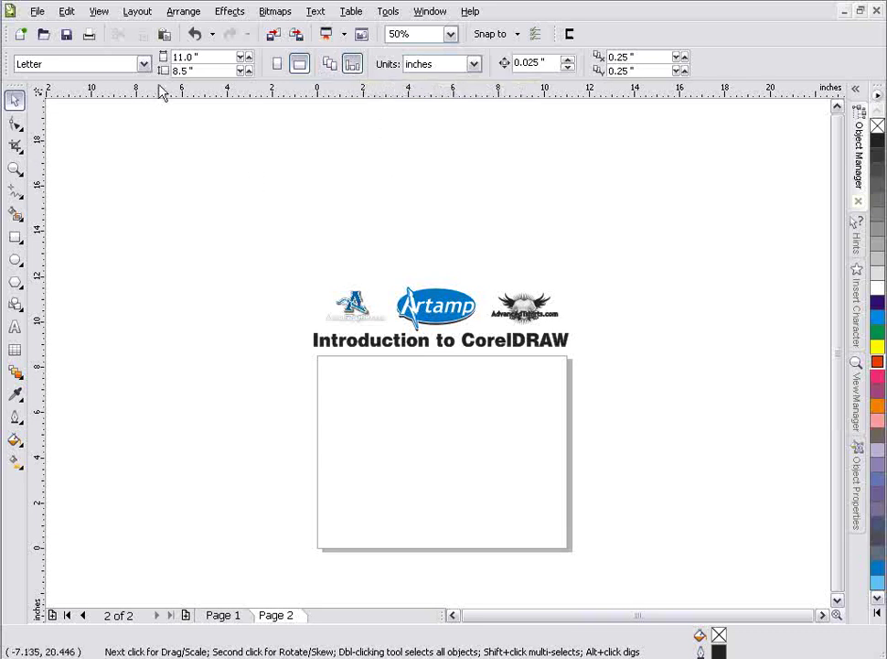
Size Page 2 to 24.0 × 35 inches and compare it against Page 1.
double_click(211, 57)
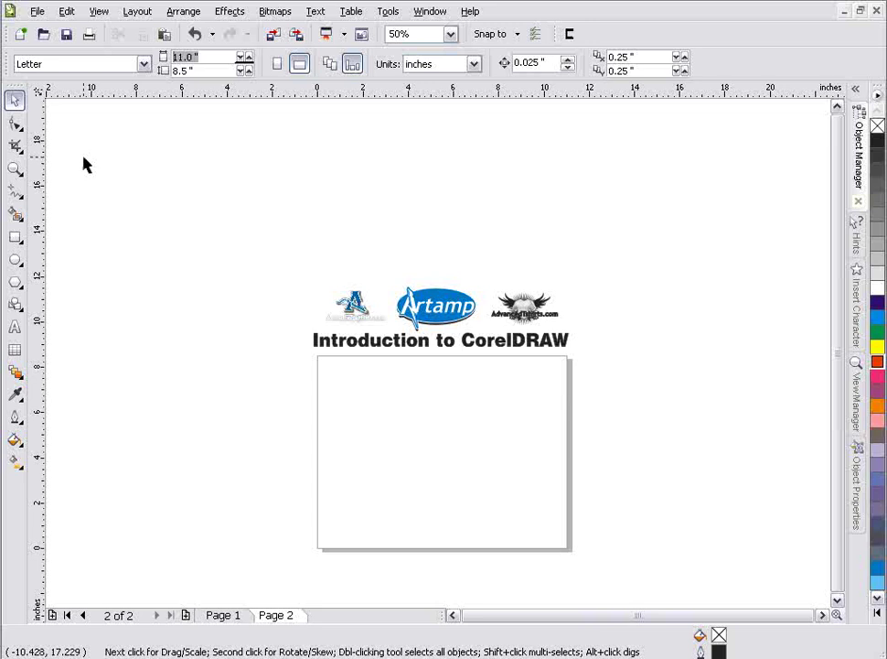
text(24.0)
key(Tab)
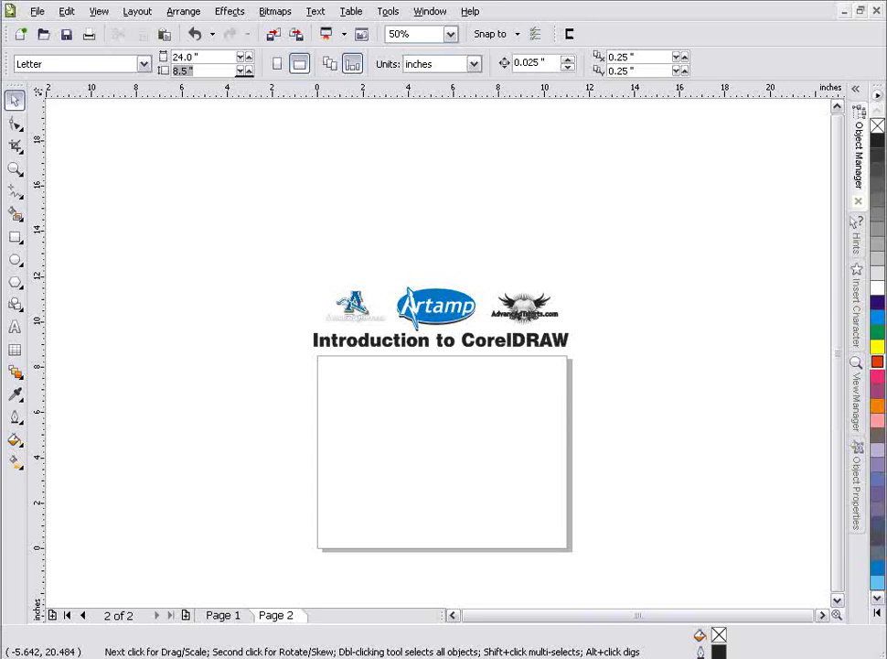
text(35)
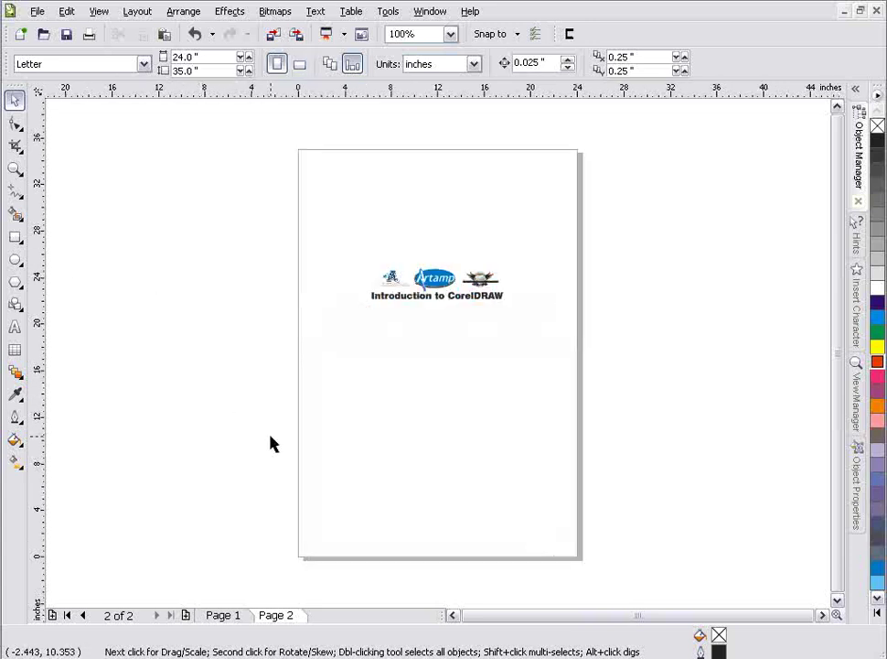
click(232, 623)
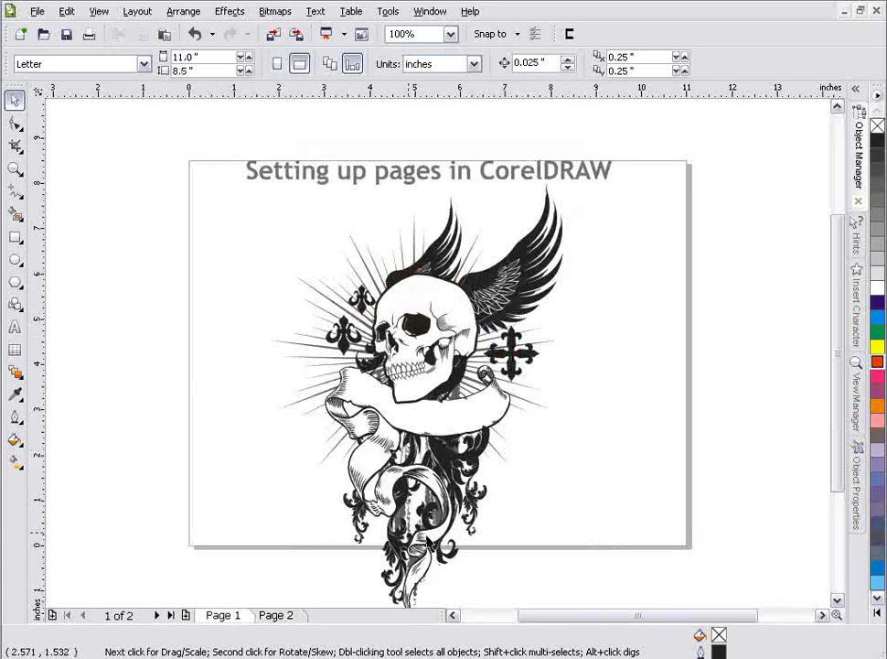
click(277, 618)
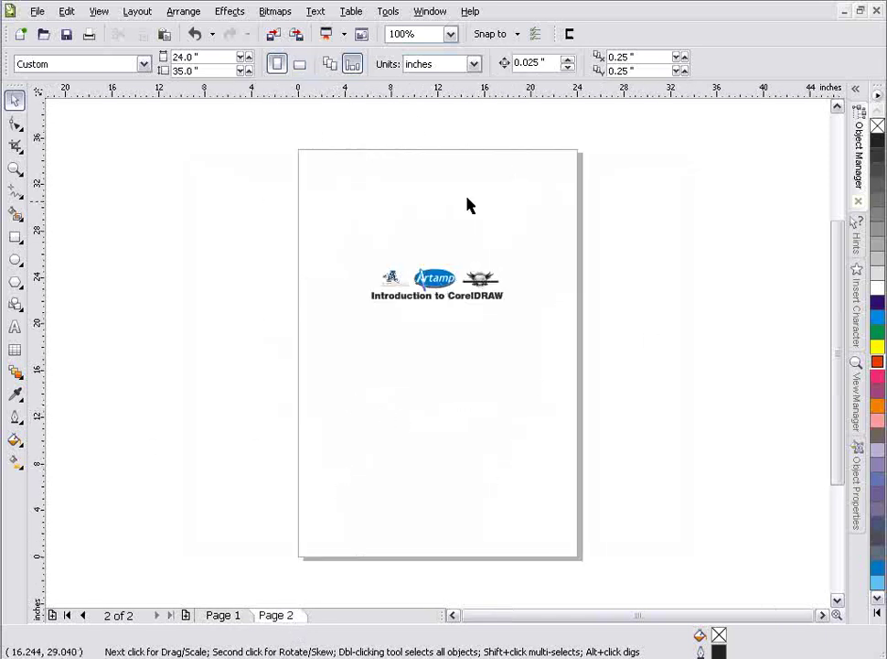
Apply layout to all pages and choose Tabloid, making Page 1 17.0 × 11.0 landscape.
click(331, 65)
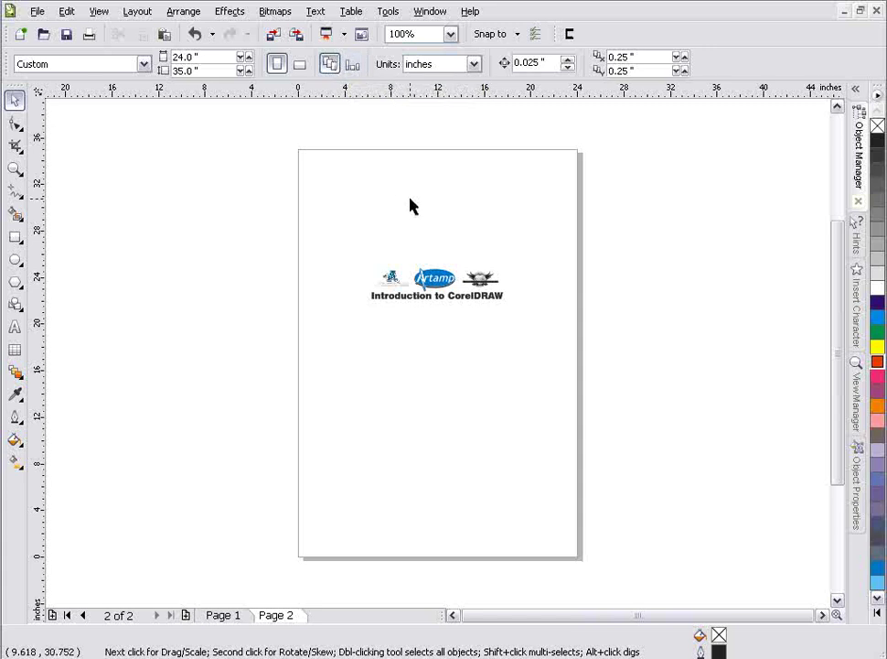
click(231, 617)
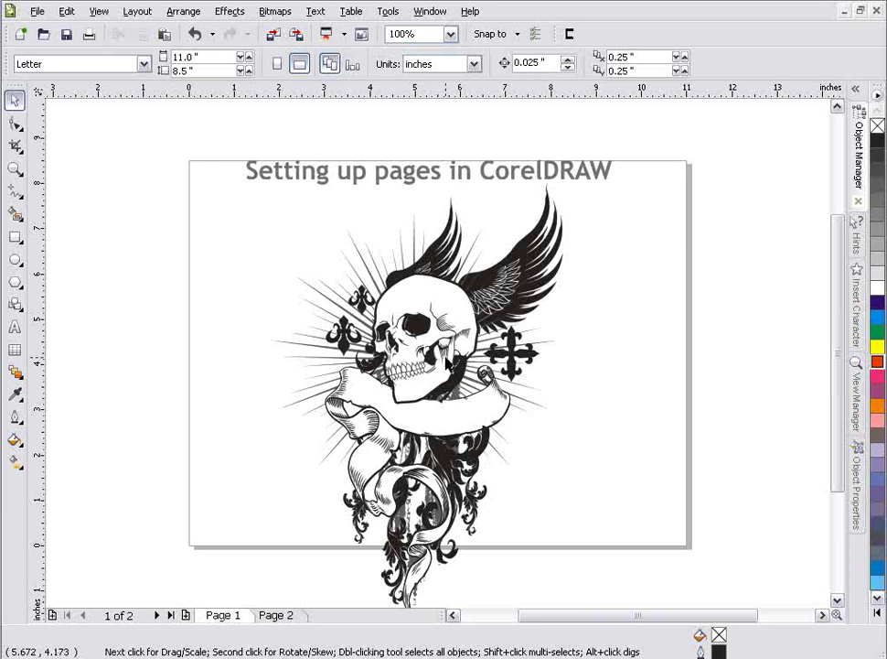
click(285, 615)
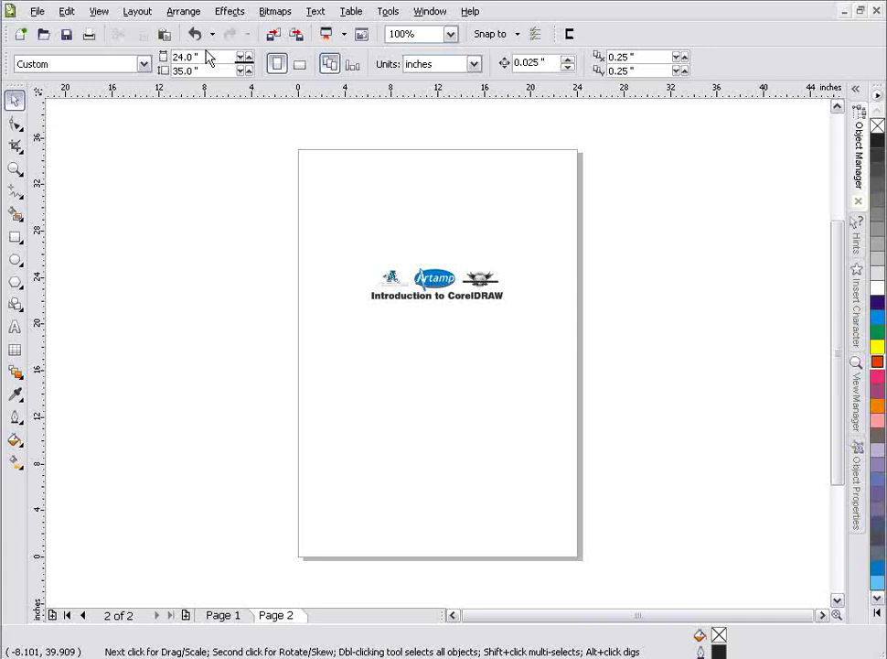
click(143, 64)
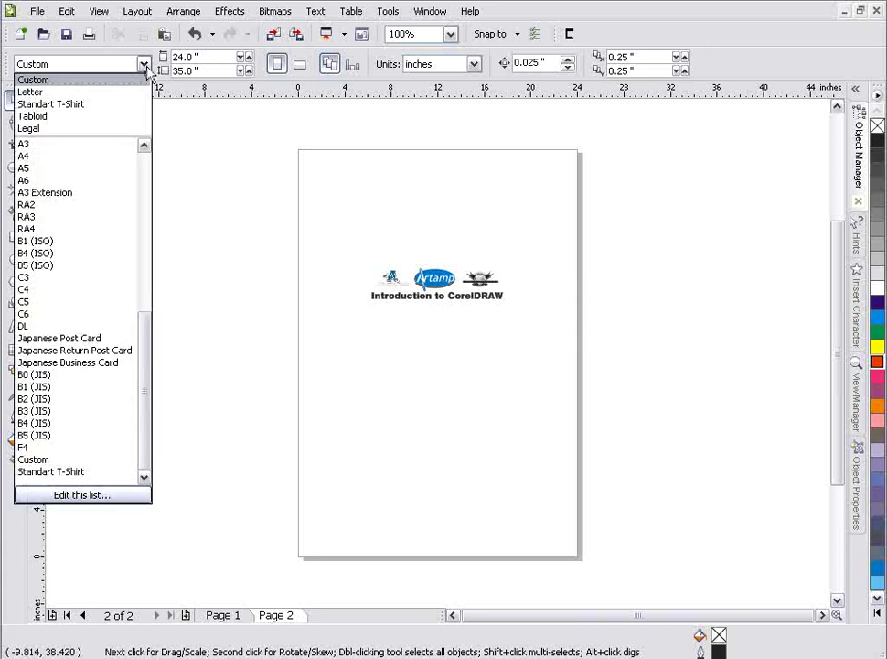
click(117, 117)
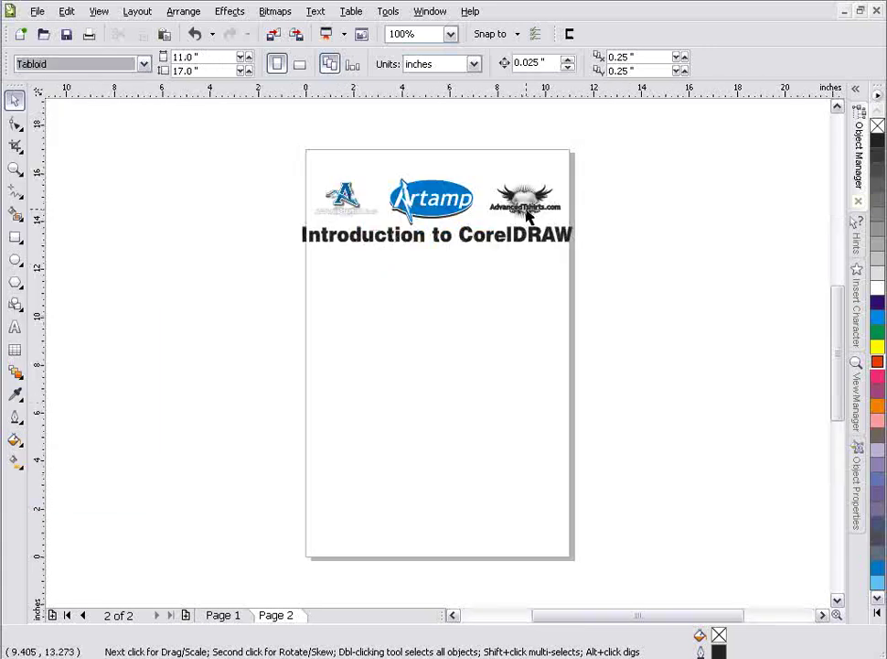
click(232, 618)
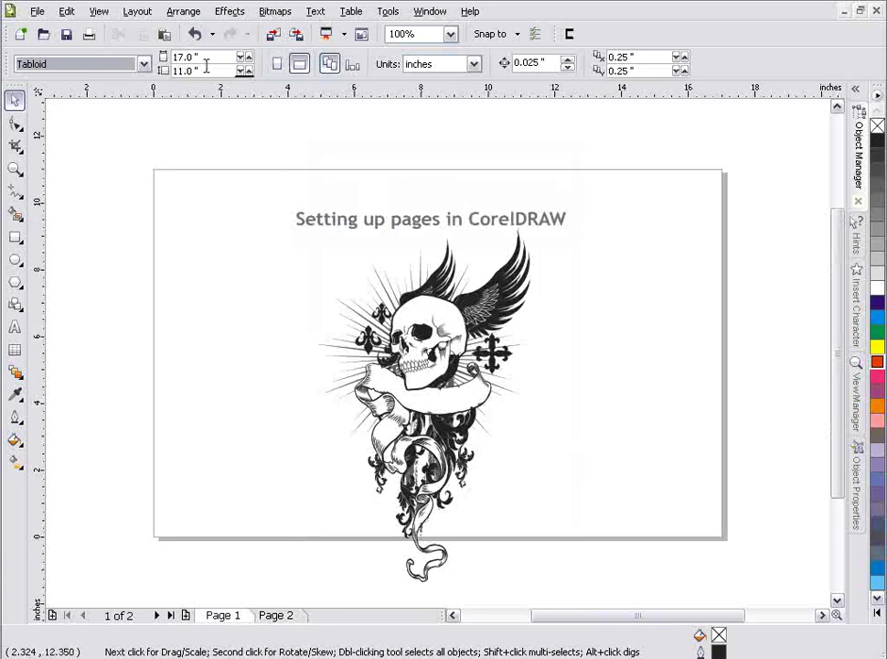
click(327, 65)
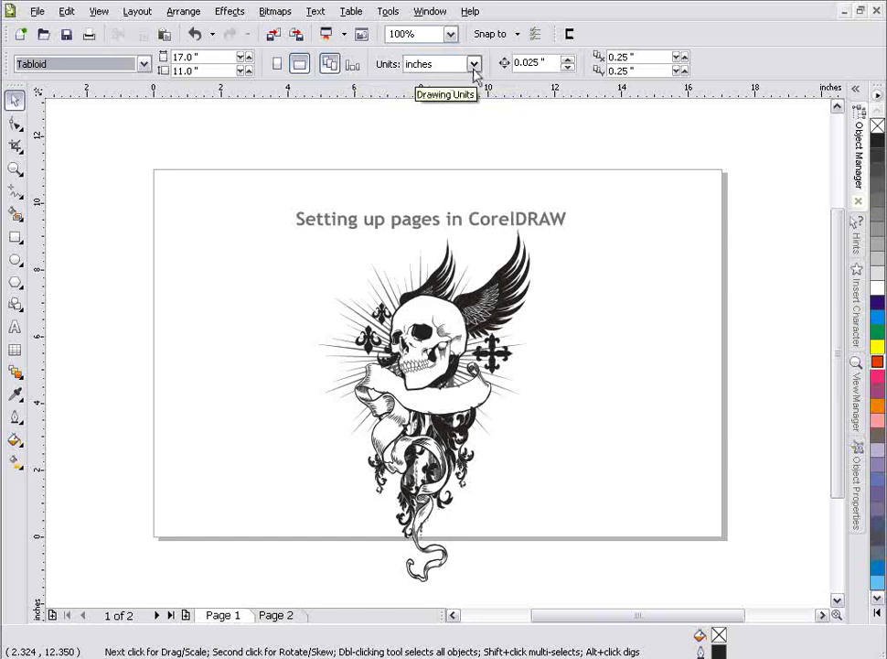
Keep inches as the unit and set the nudge distance to 1.5 inches.
click(474, 72)
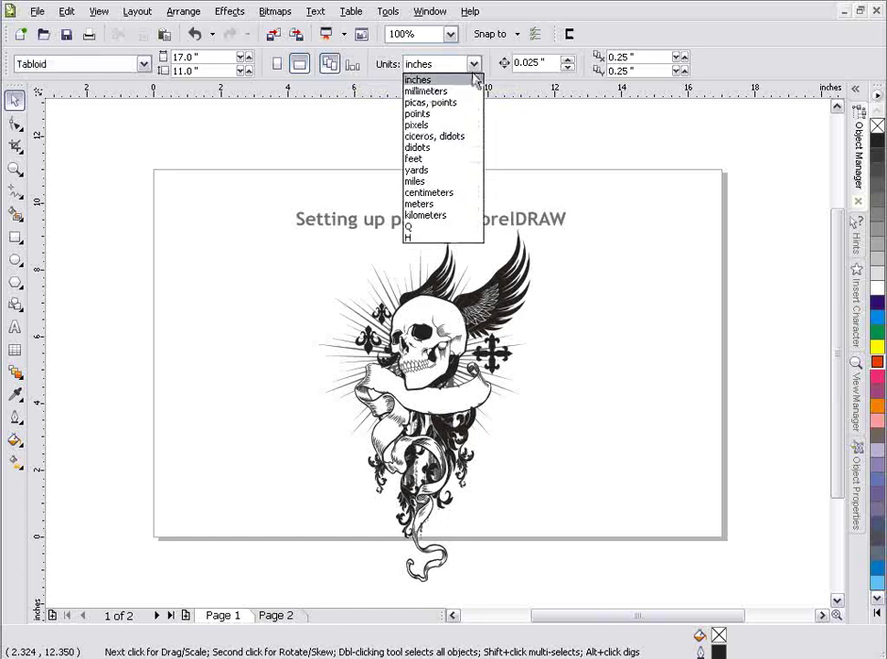
click(534, 59)
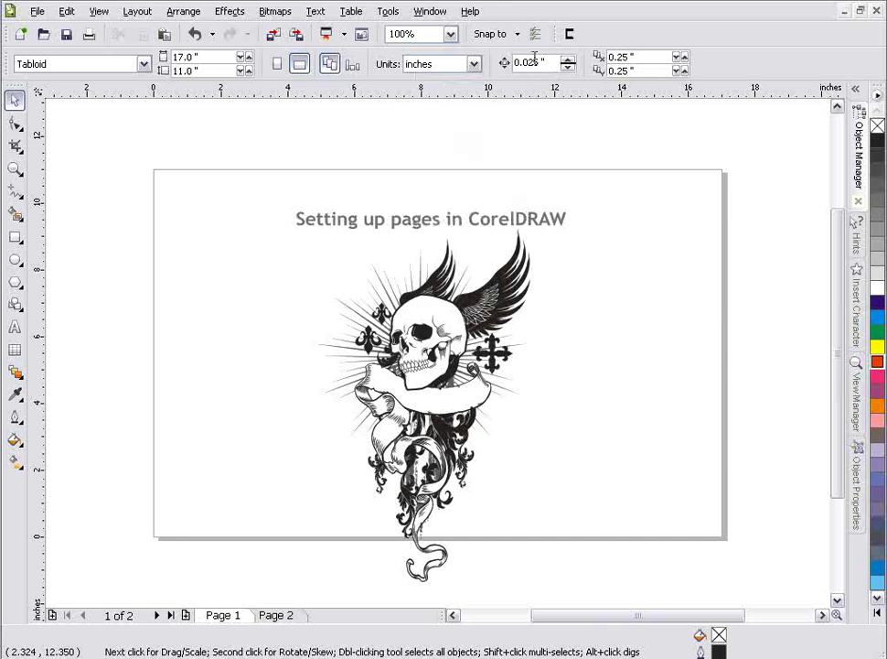
click(440, 345)
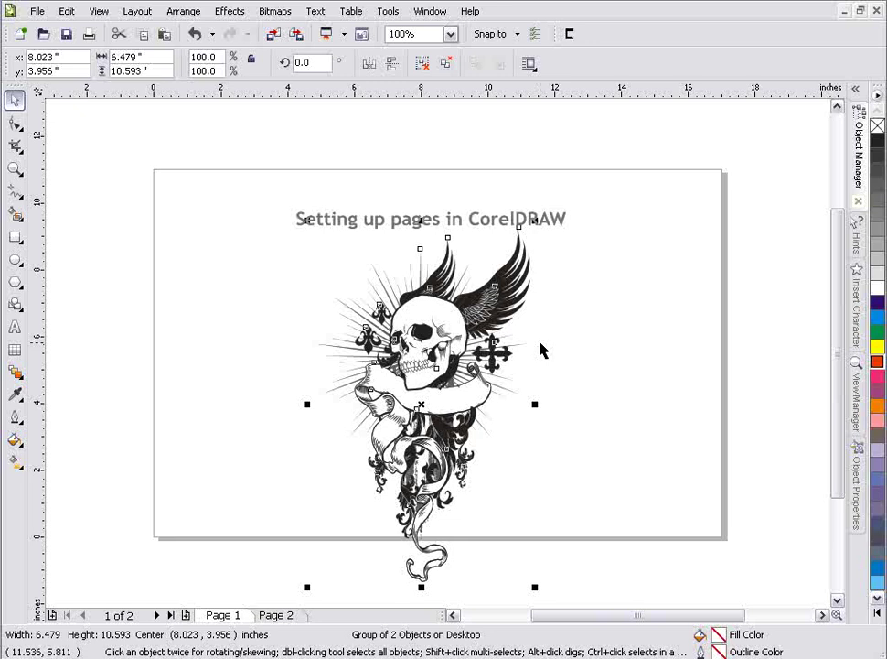
key(Up)
key(Up)
key(Up)
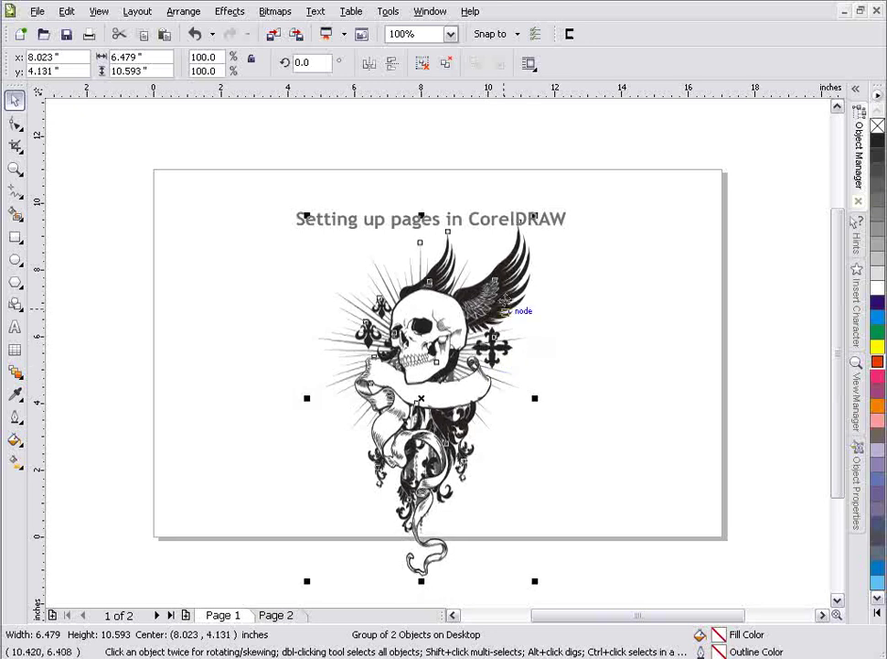
click(254, 124)
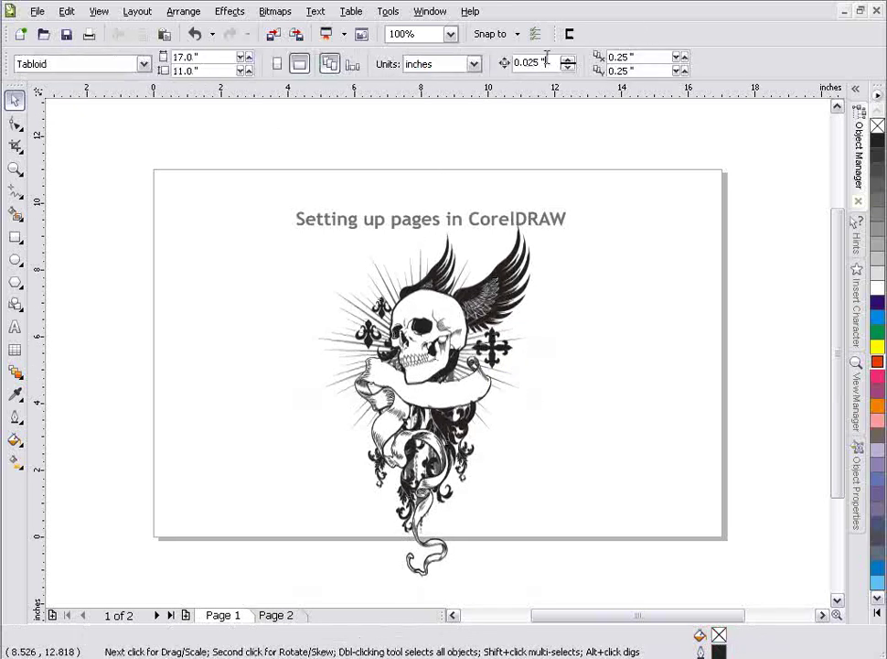
text(1)
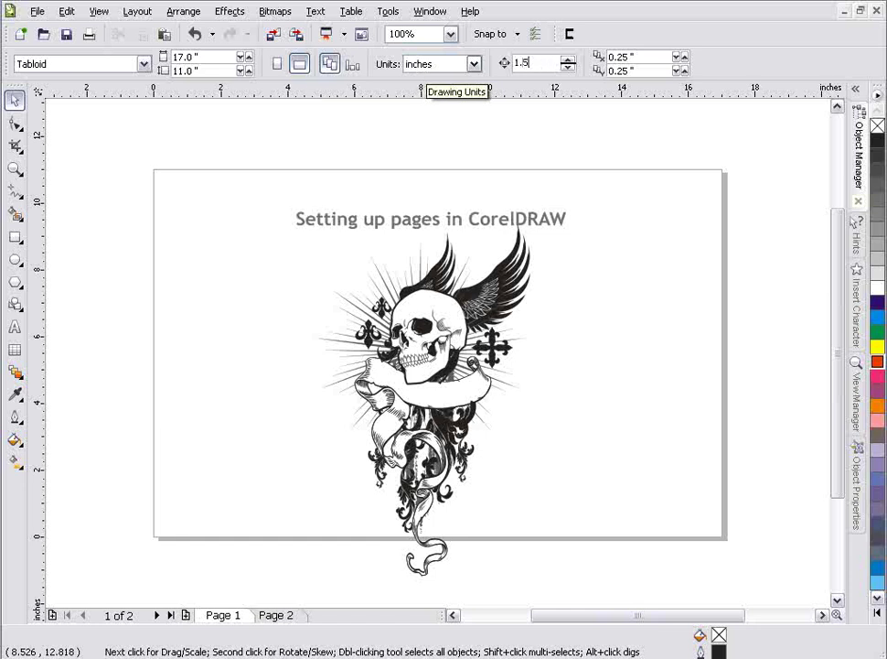
Nudge the skull group up 1.5 inches toward the title.
click(362, 262)
key(Up)
key(Down)
key(Up)
click(686, 226)
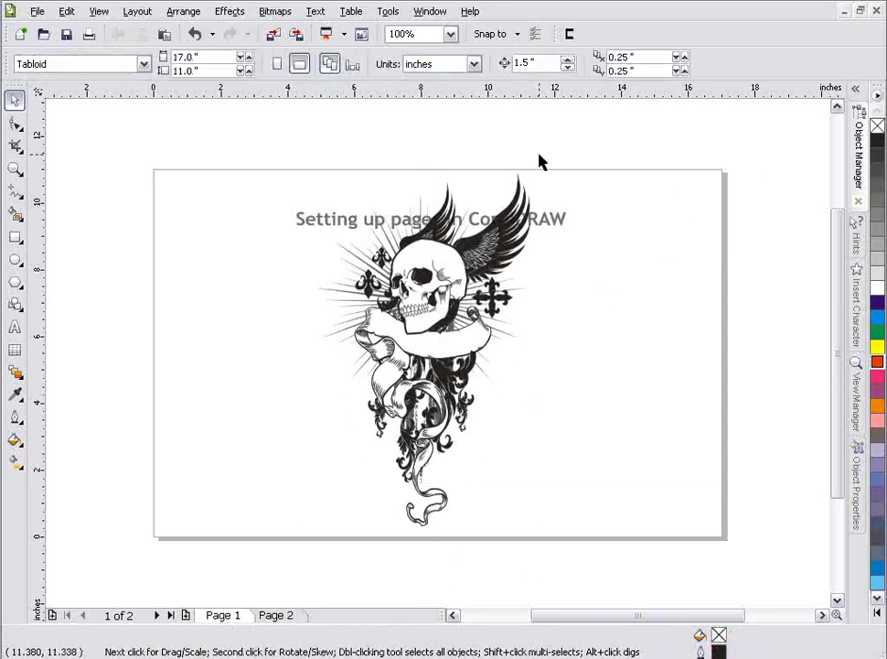
Duplicate the skull group with Ctrl+D and select the copy.
click(405, 315)
click(508, 512)
key(ctrl+d)
click(530, 309)
click(518, 309)
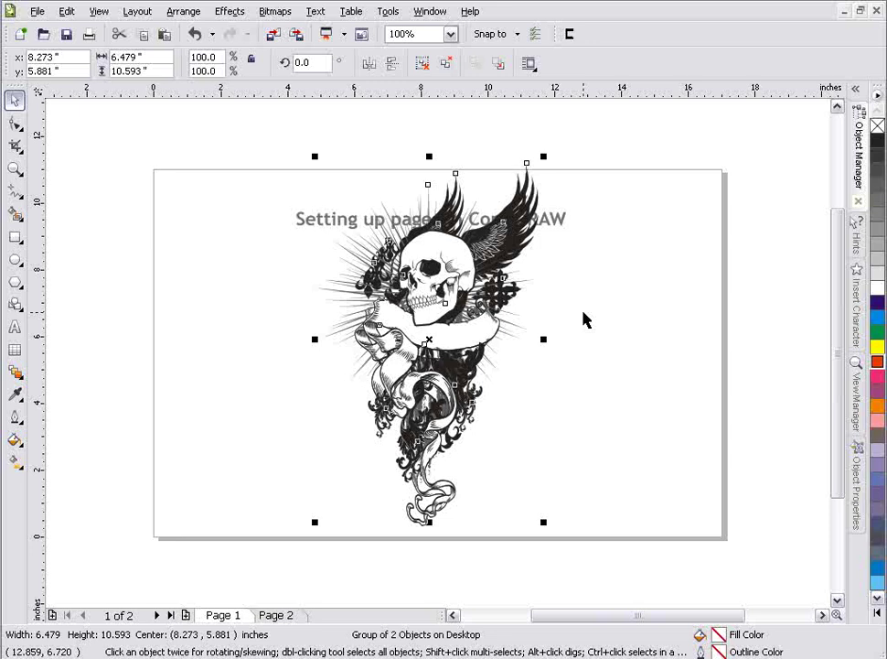
key(Delete)
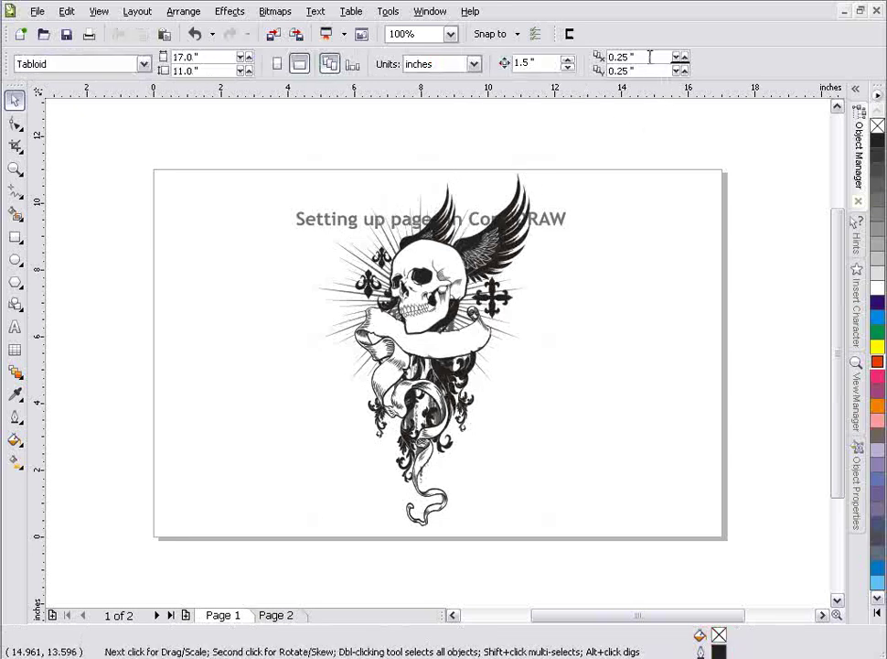
click(631, 57)
text(2.5)
key(Tab)
text(2)
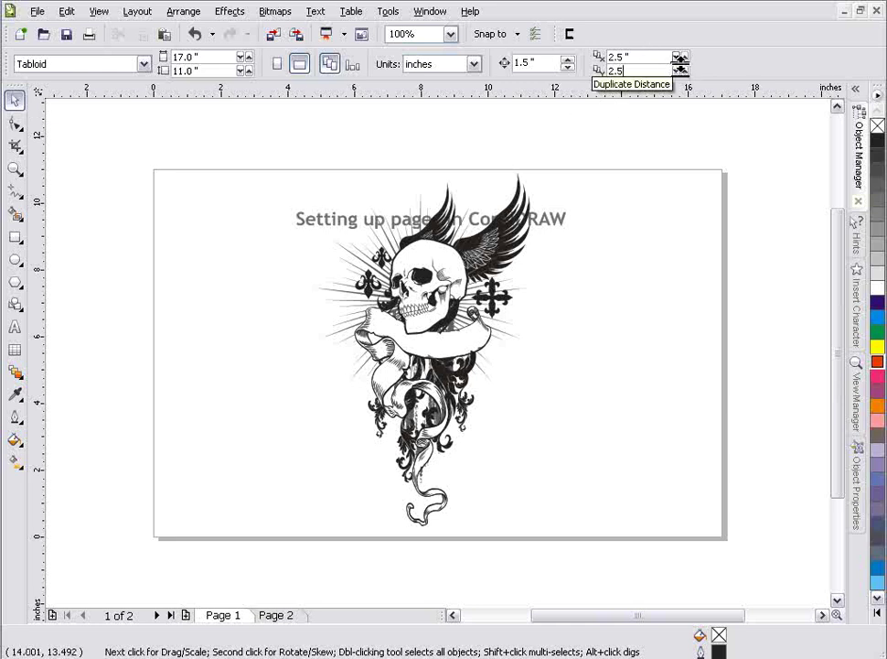
drag(679, 58, 678, 41)
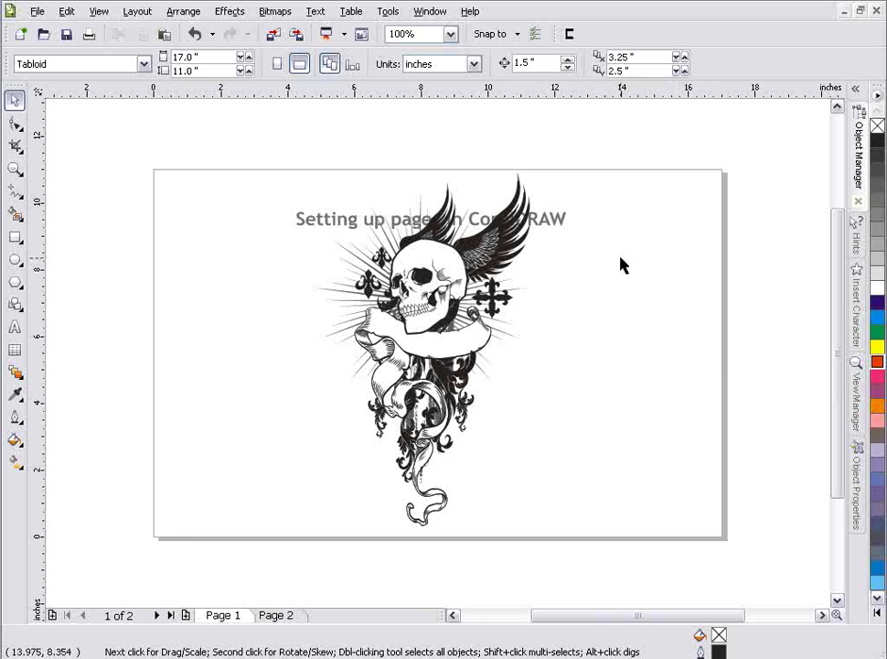
click(420, 288)
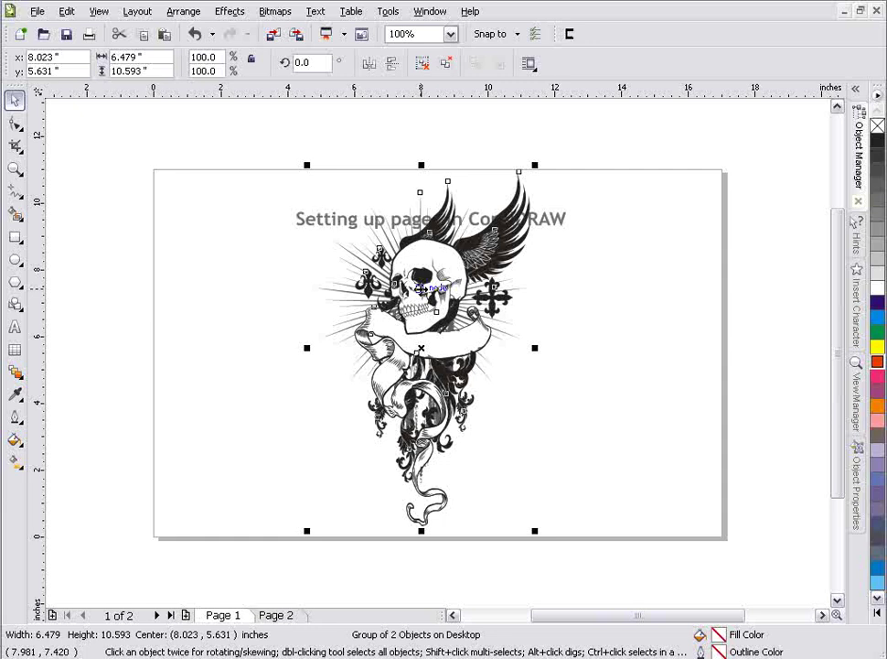
key(ctrl+d)
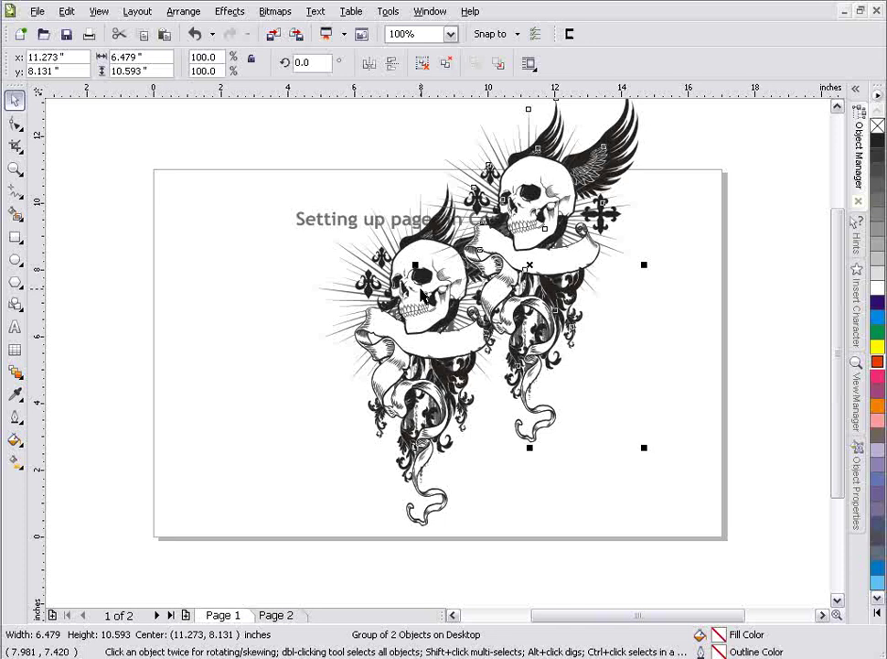
key(Delete)
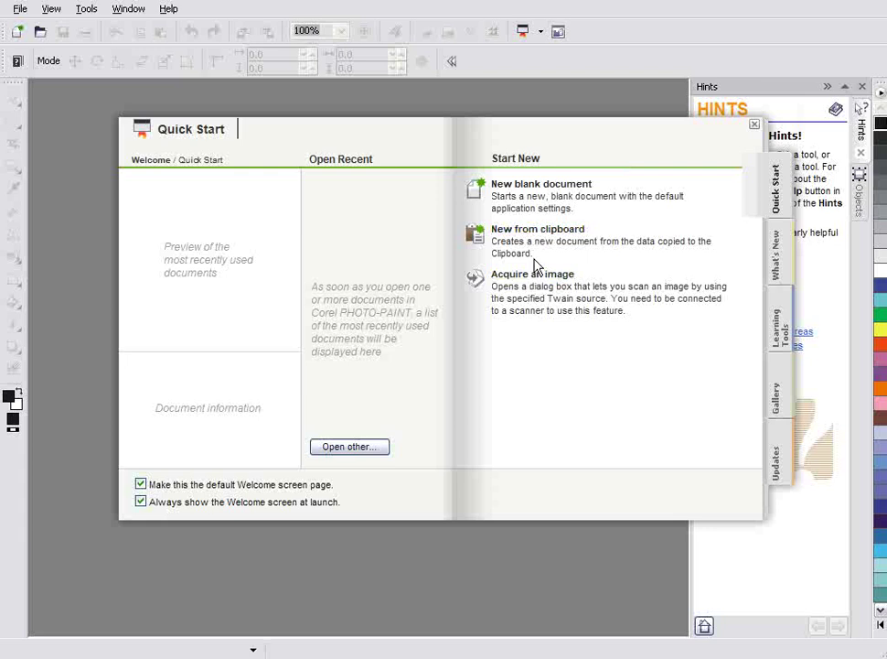
Choose New blank document on the PHOTO-PAINT Quick Start screen to open Create a New Image.
click(560, 188)
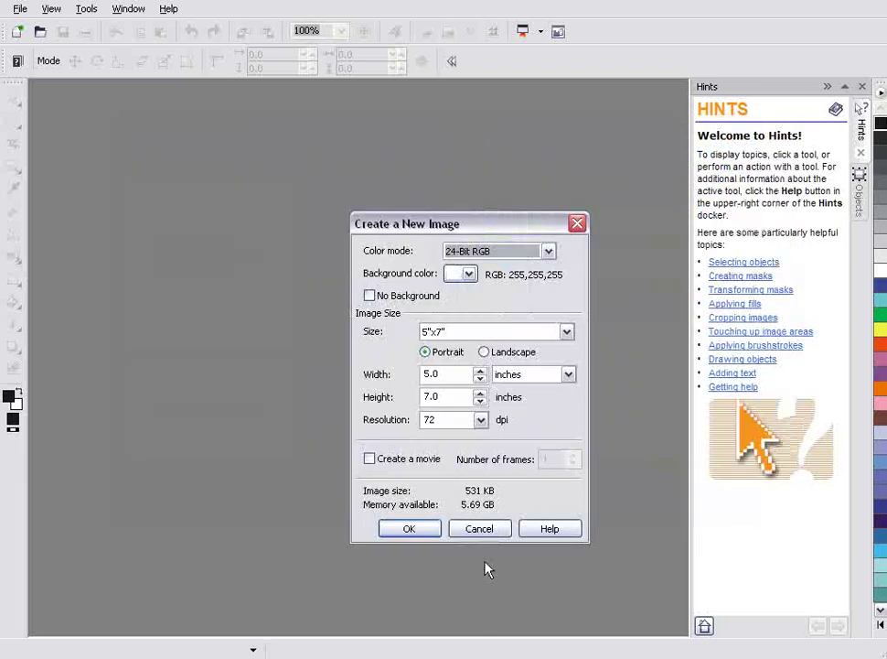
Create a white 5 × 7 inch, 72 dpi, 24-Bit RGB image, keeping inches as units.
click(549, 252)
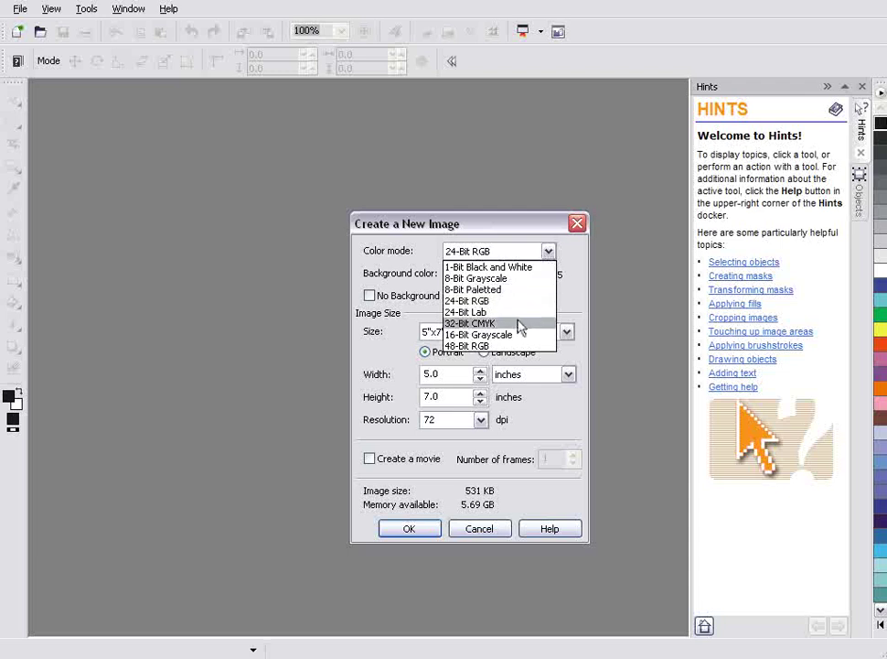
click(552, 301)
click(567, 332)
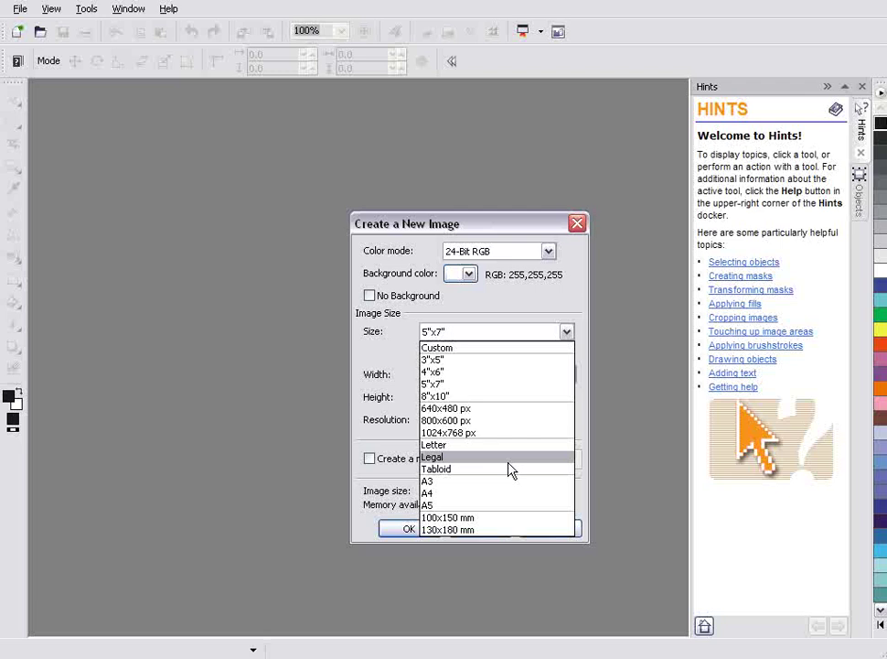
click(357, 484)
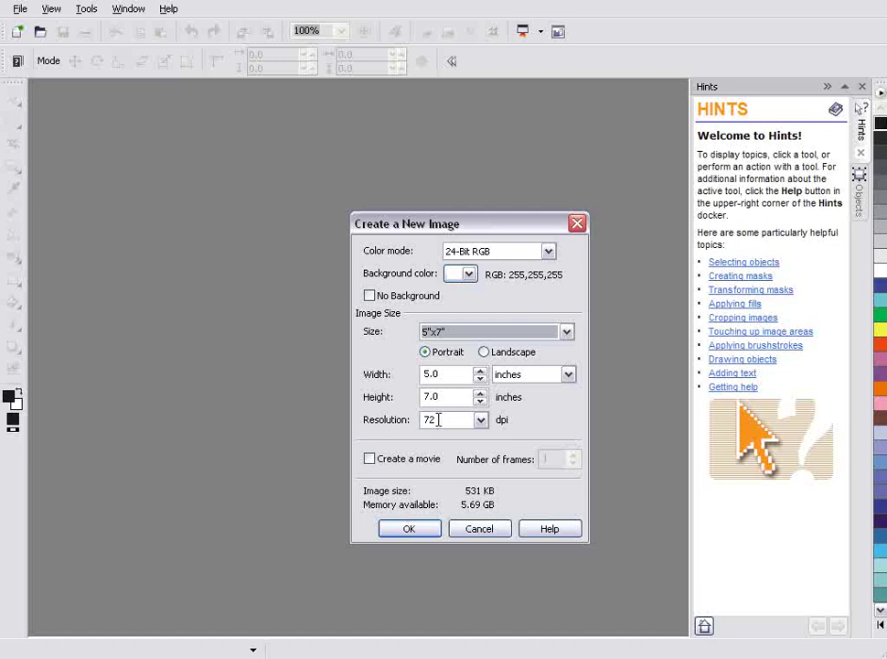
click(567, 375)
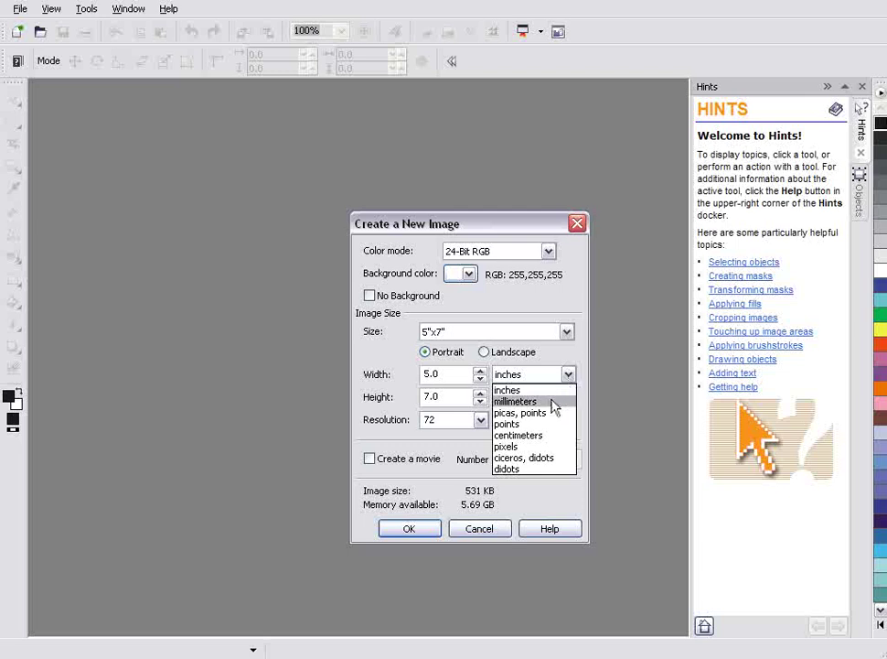
click(559, 311)
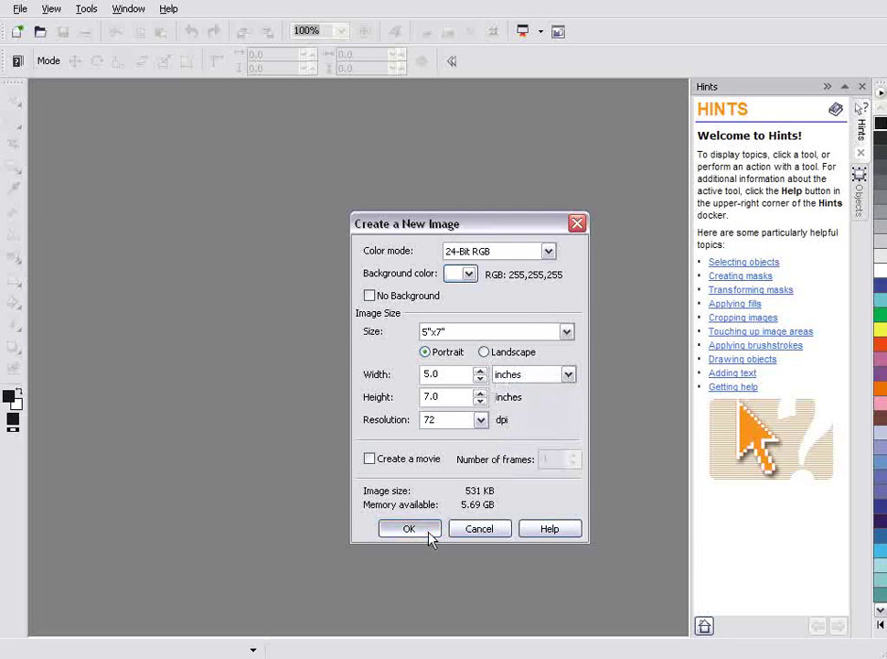
click(429, 534)
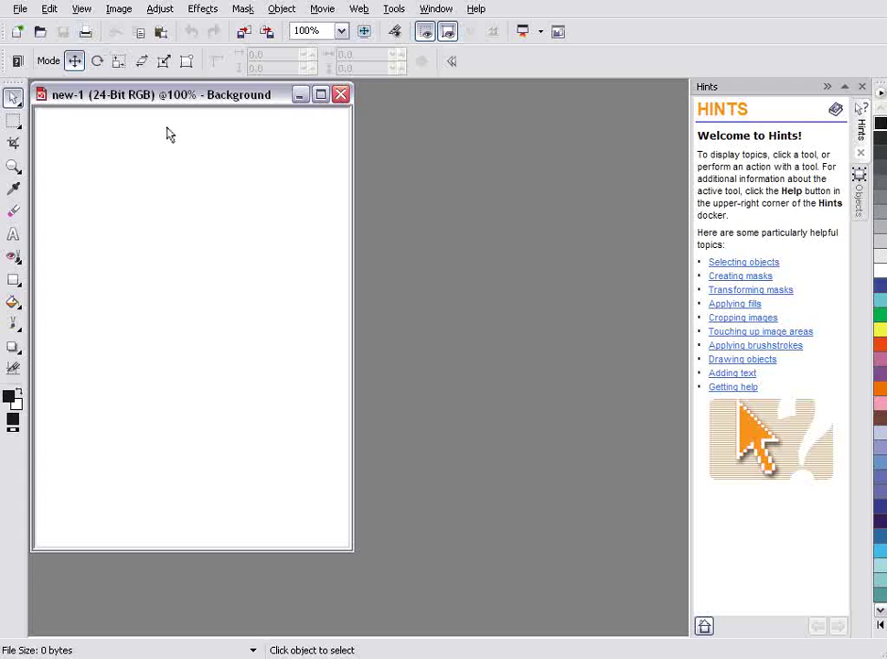
Check Paper Size without changes, then resample the 5 × 7 inch image from 72 to 300 dpi.
click(118, 10)
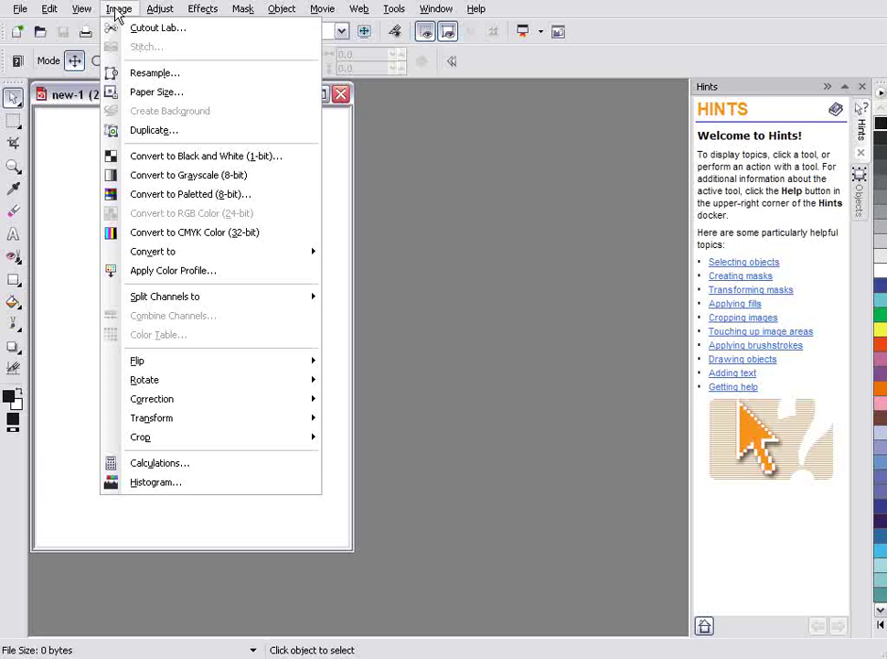
click(143, 93)
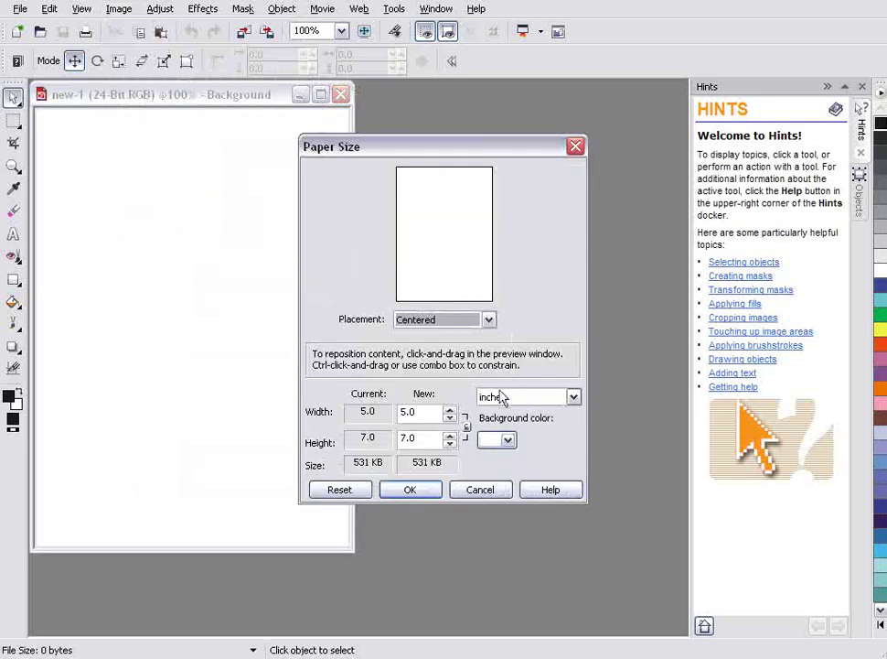
click(489, 497)
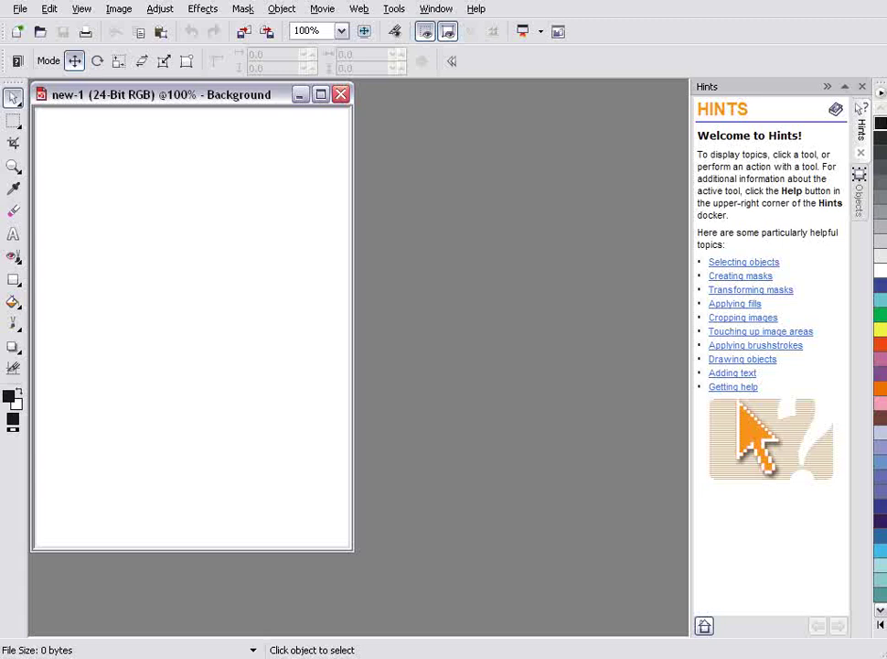
click(115, 13)
click(155, 74)
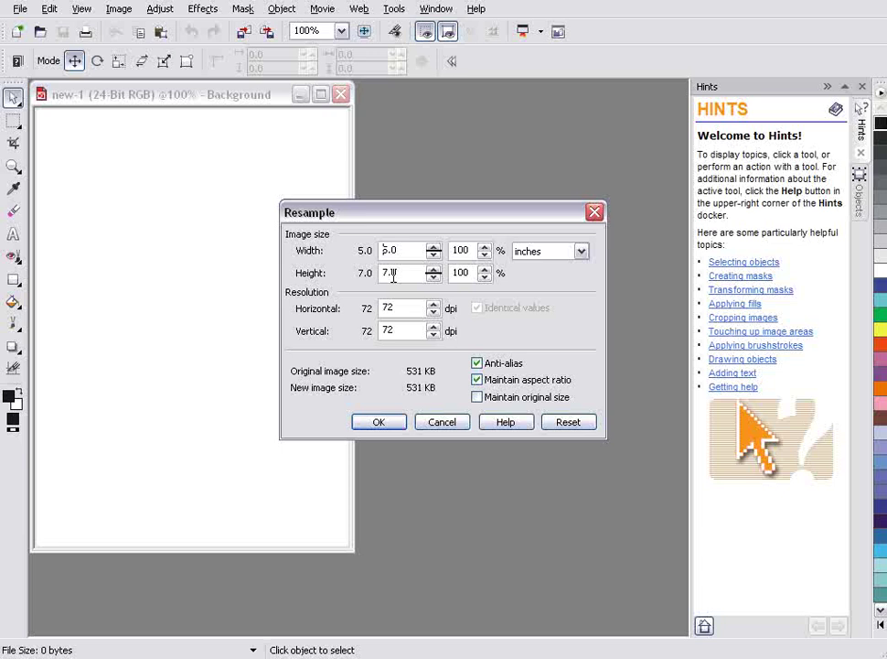
click(401, 305)
text(300)
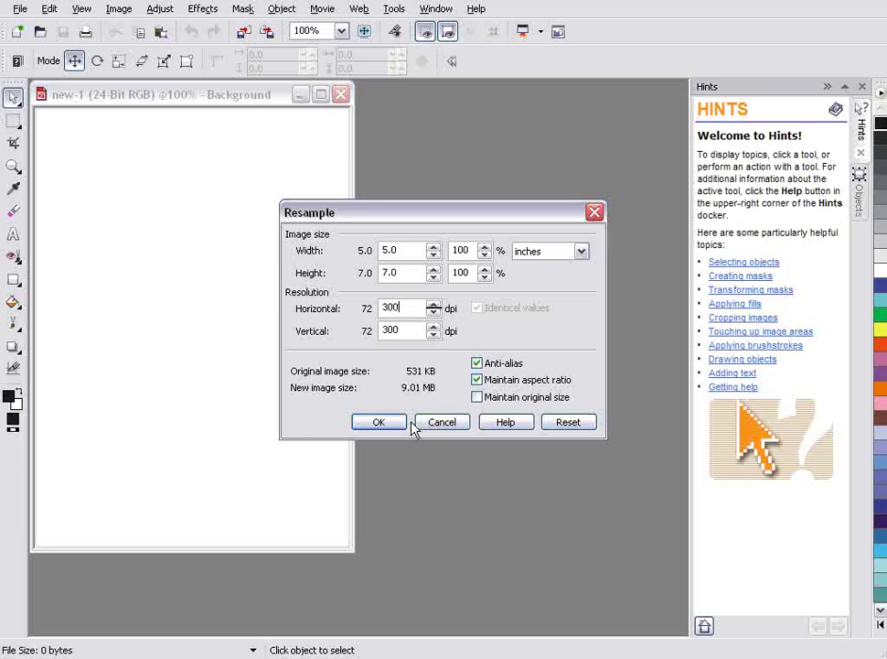
key(Return)
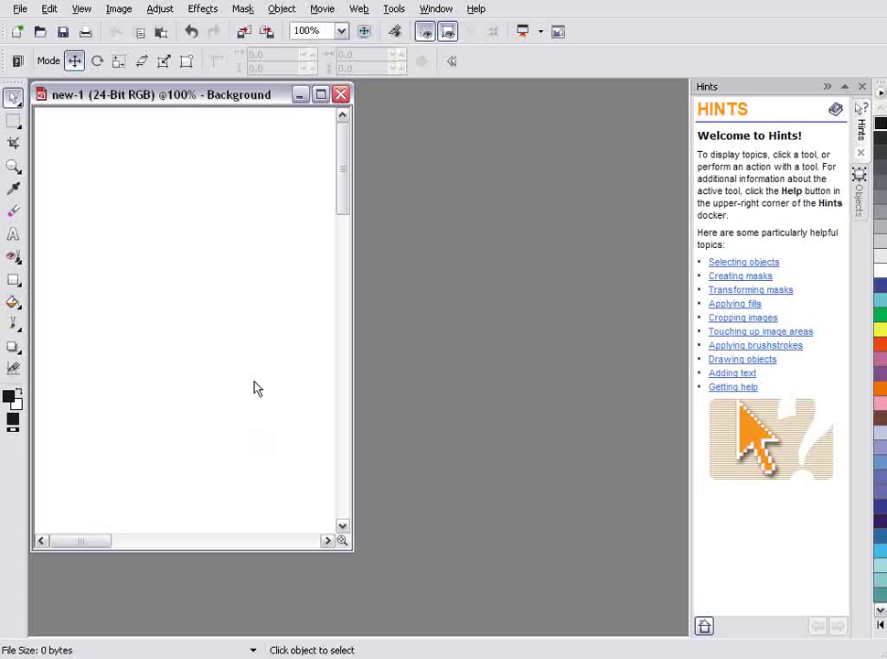
Maximize the image and add a new Object 1 layer above Background in the Objects docker.
click(322, 94)
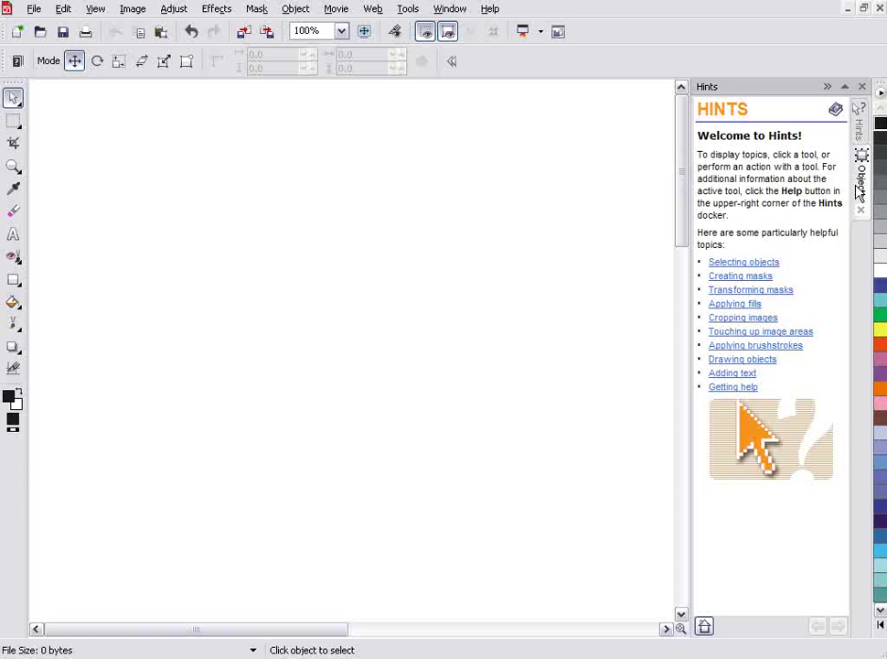
click(860, 183)
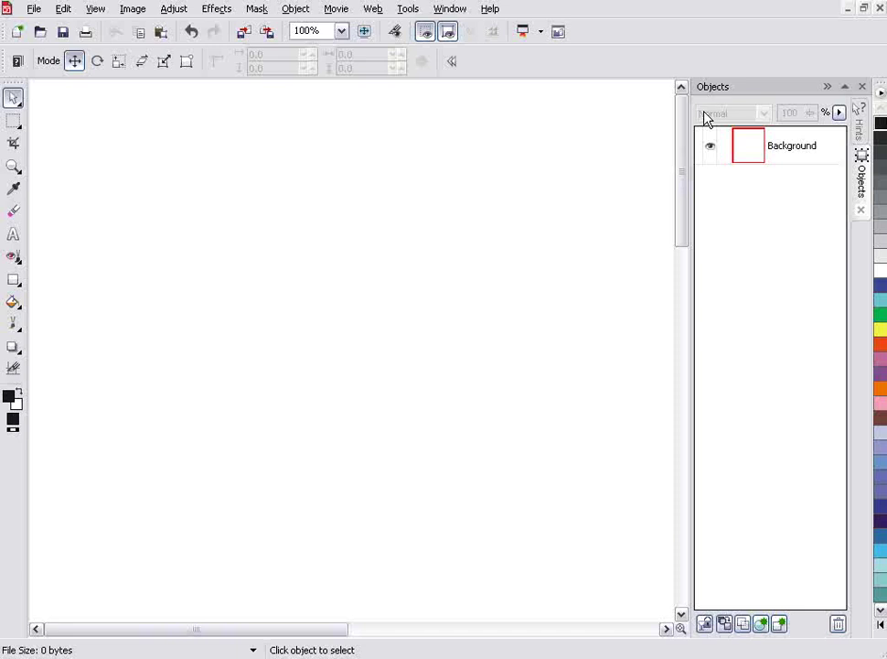
click(779, 623)
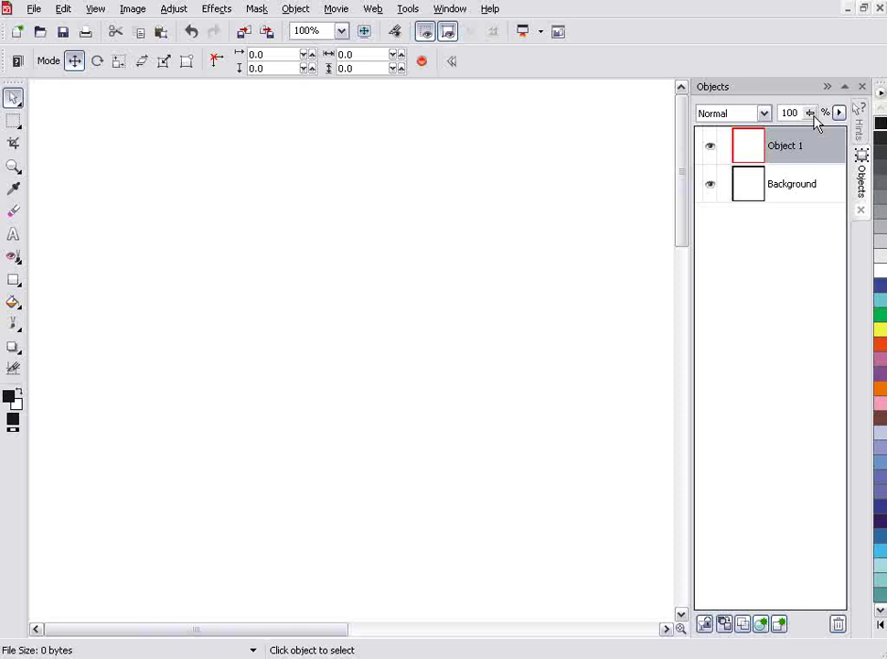
click(792, 180)
click(790, 149)
click(792, 183)
click(749, 154)
Paint a black S-shaped freehand stroke across the canvas centre on Object 1.
click(15, 324)
mouse_move(369, 243)
mouse_down()
mouse_move(284, 281)
mouse_move(346, 375)
mouse_move(460, 503)
mouse_up()
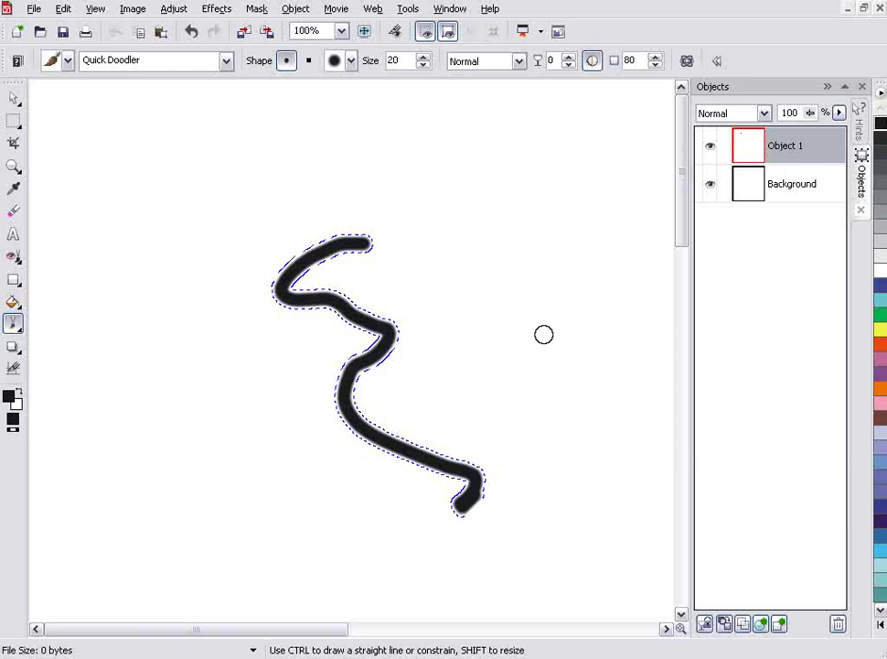
click(136, 9)
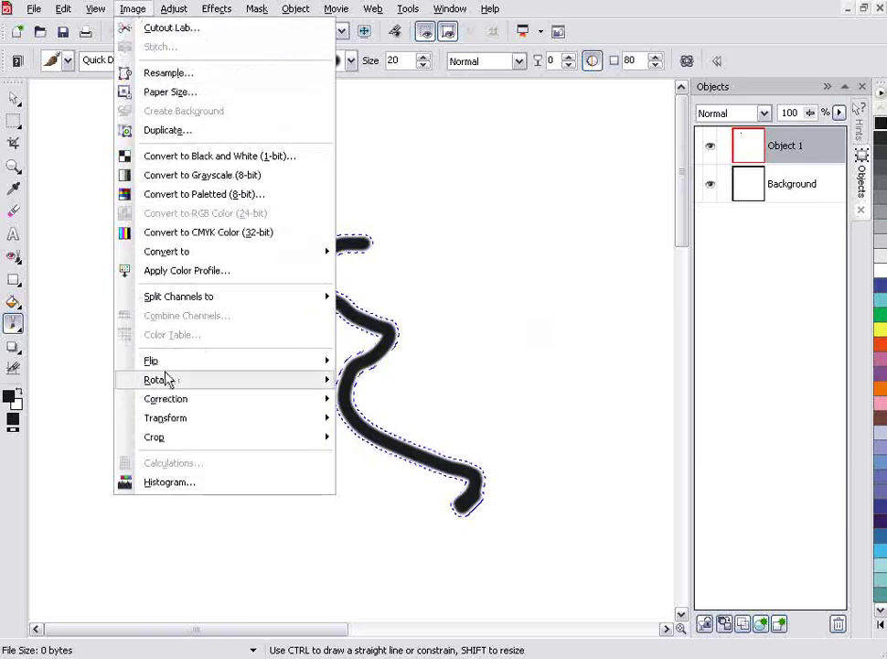
click(12, 97)
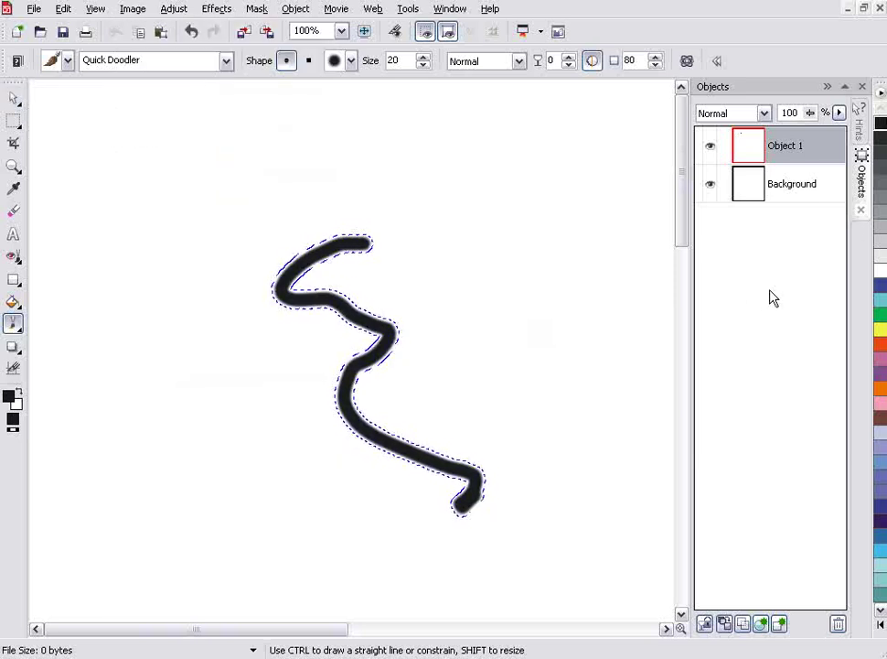
click(790, 184)
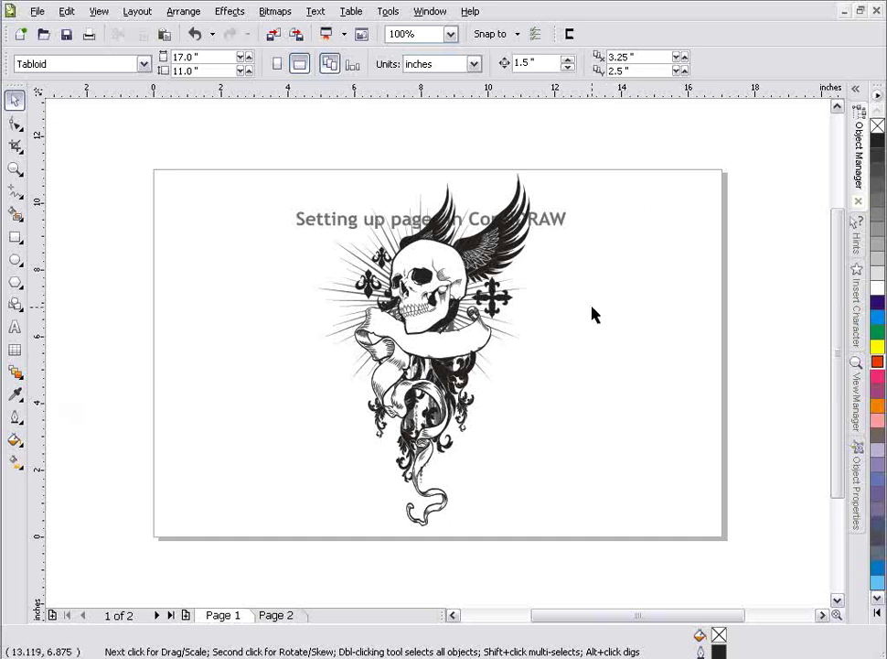
Delete the Japanese Post Card preset from the page size list, leaving Paper as Custom.
click(144, 64)
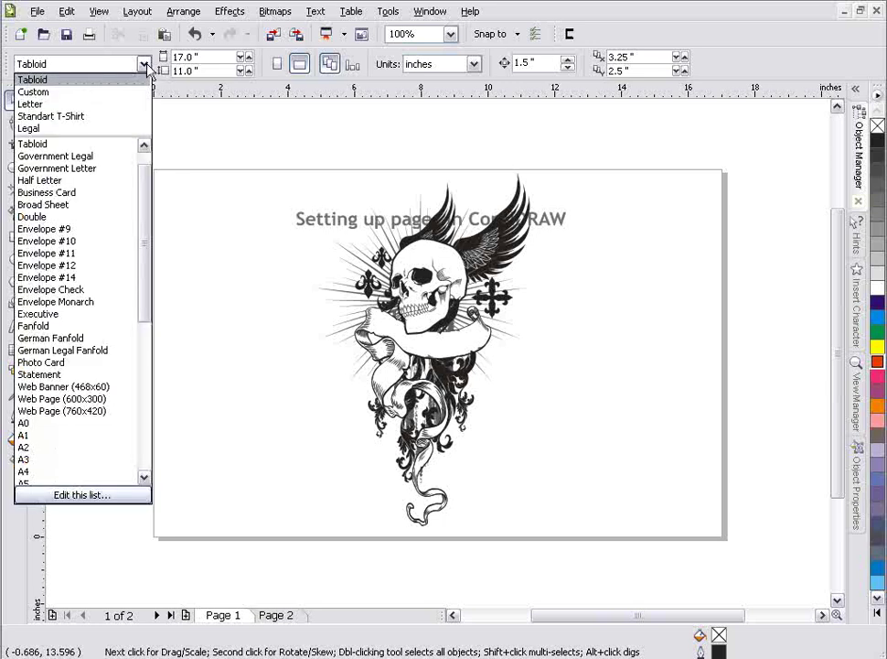
click(96, 501)
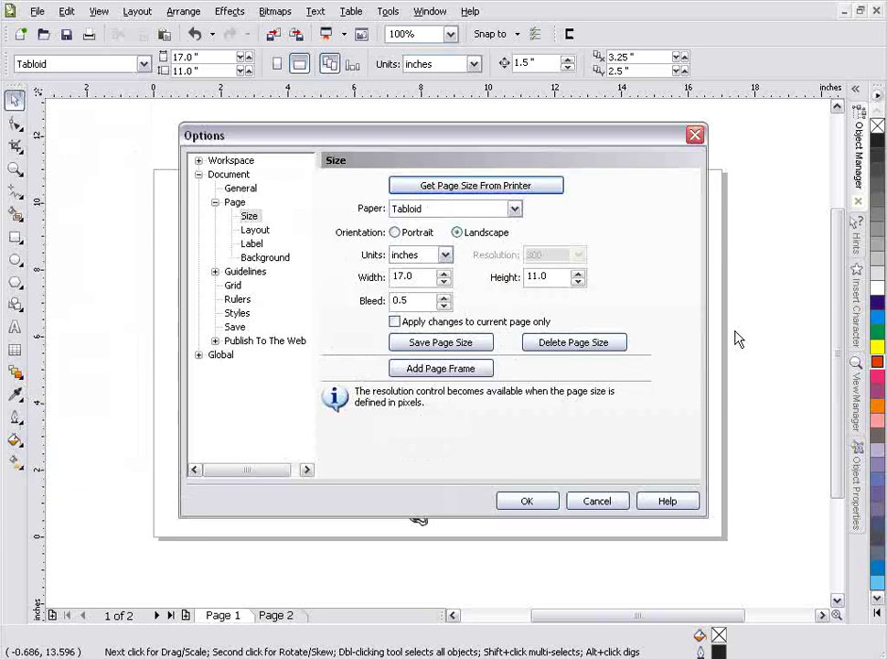
click(515, 210)
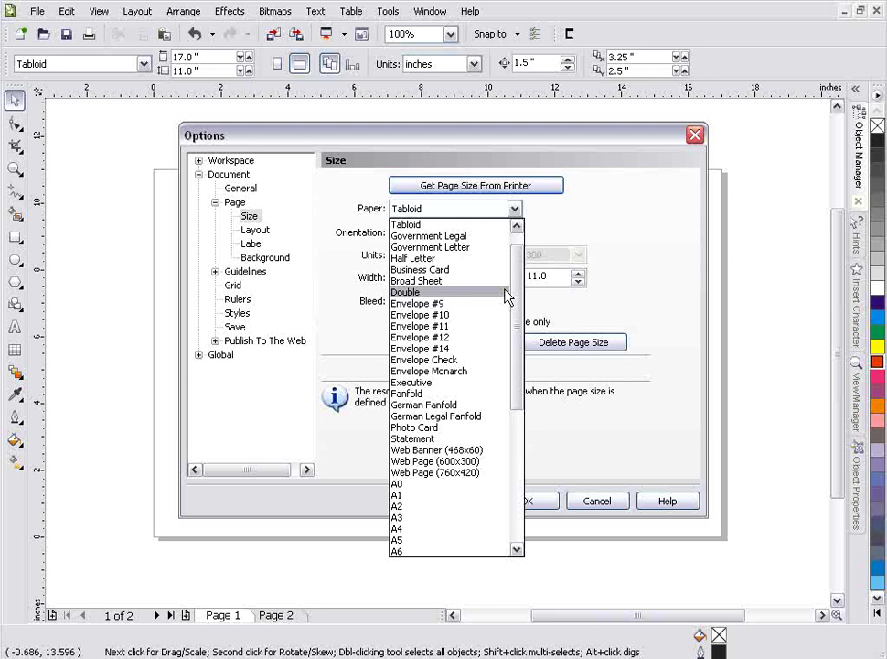
drag(515, 292, 528, 416)
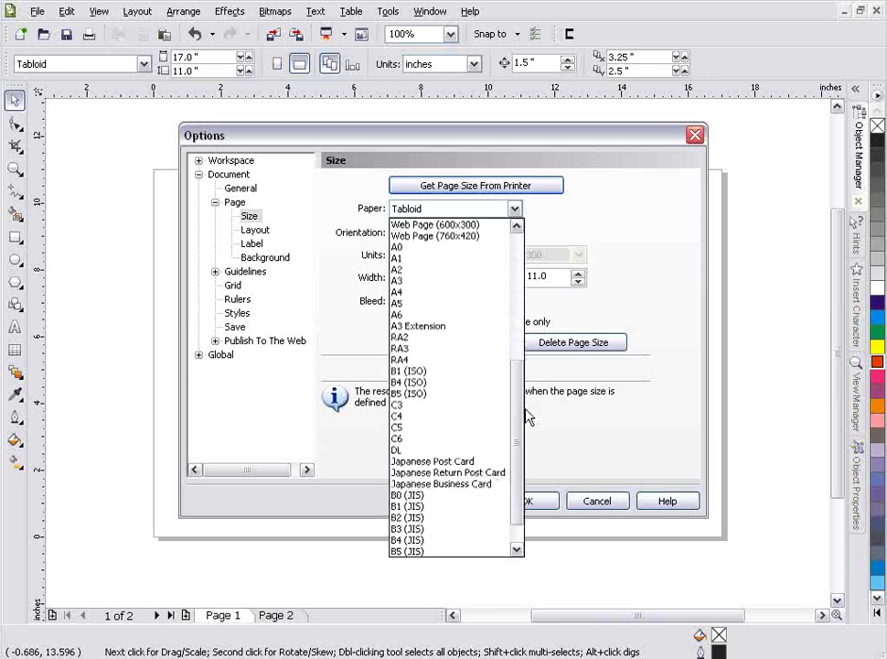
click(490, 461)
click(596, 344)
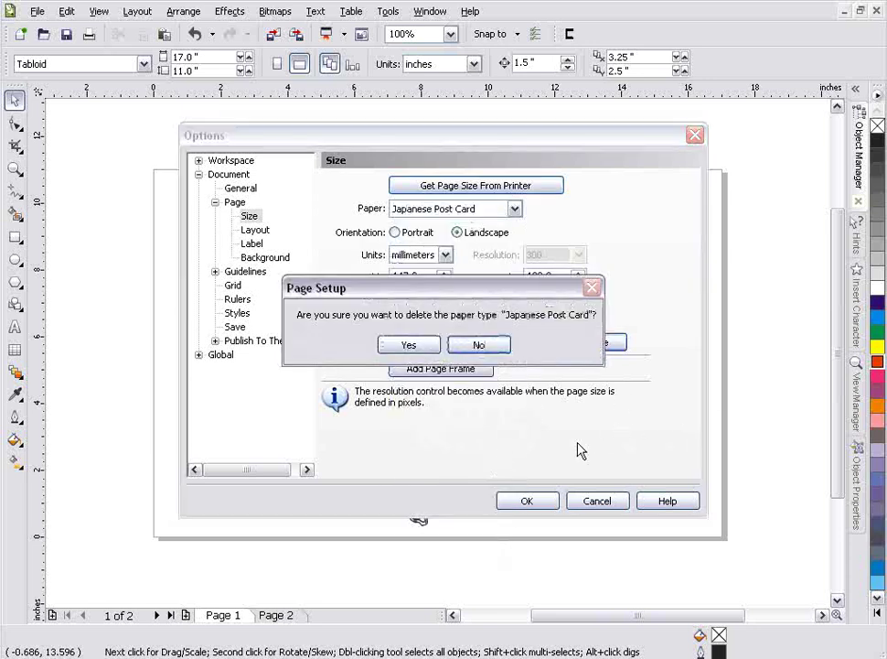
click(408, 346)
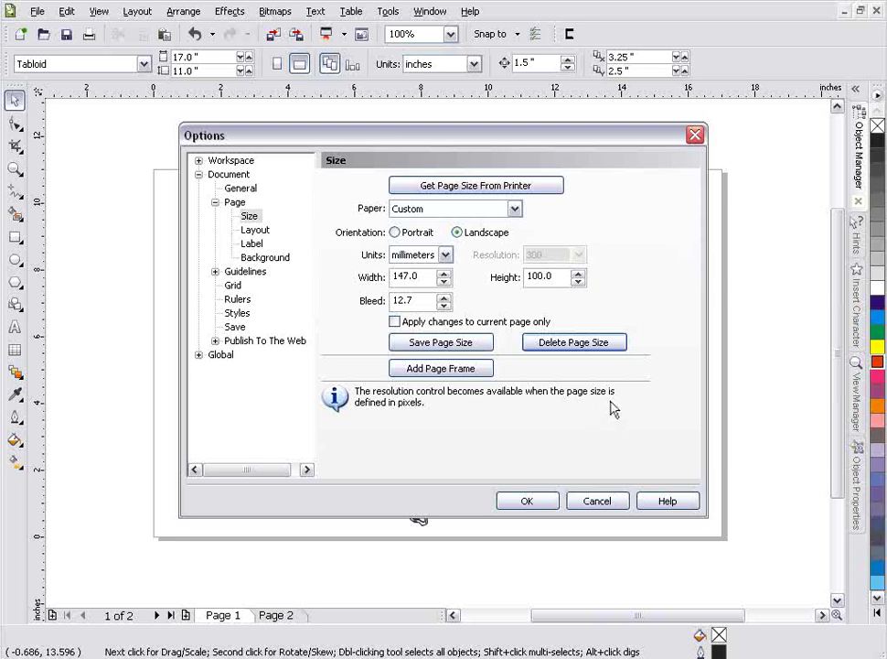
Set the page to inches, 24 wide by 36 high portrait, with 1.0 inch bleed.
click(445, 254)
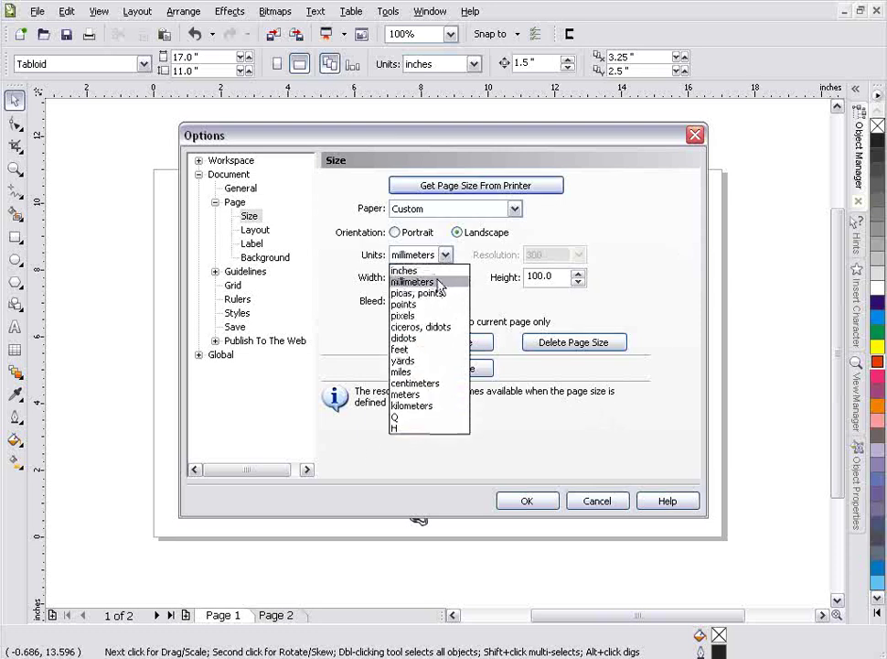
click(404, 270)
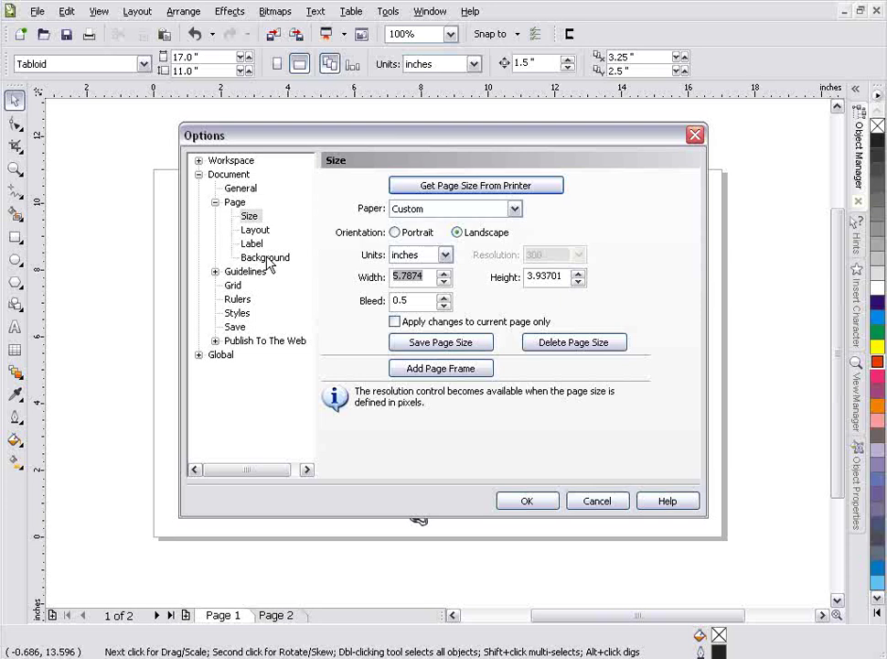
text(24)
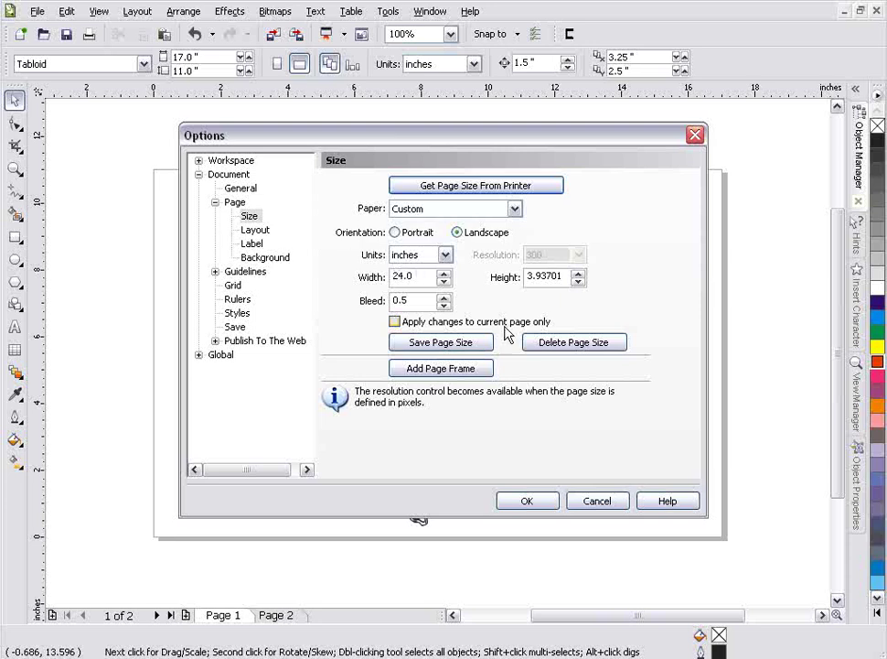
double_click(560, 274)
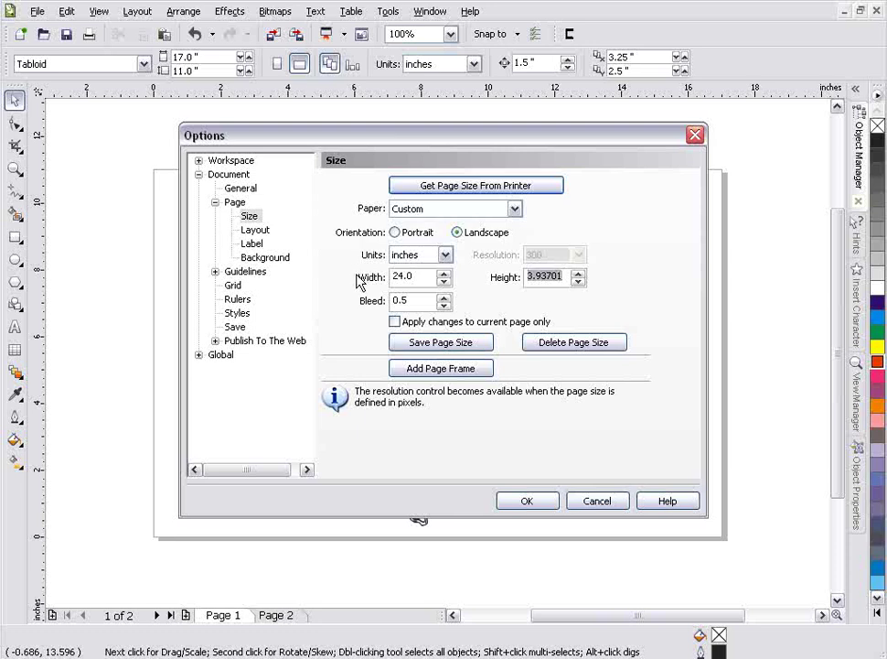
text(36)
double_click(415, 303)
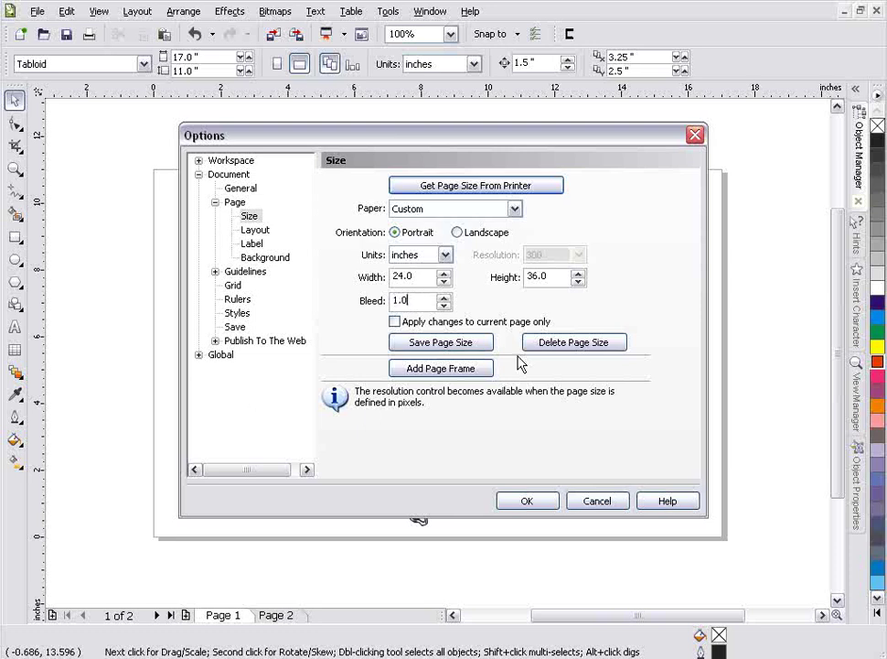
Save these dimensions as the custom page size 'VertSign2X3'.
click(441, 347)
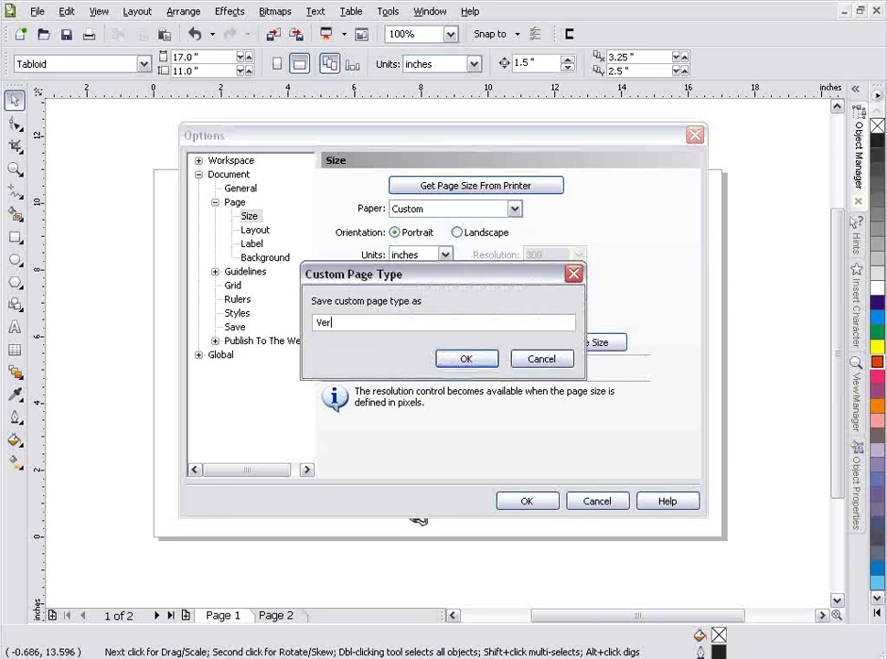
text(VertSign2X3)
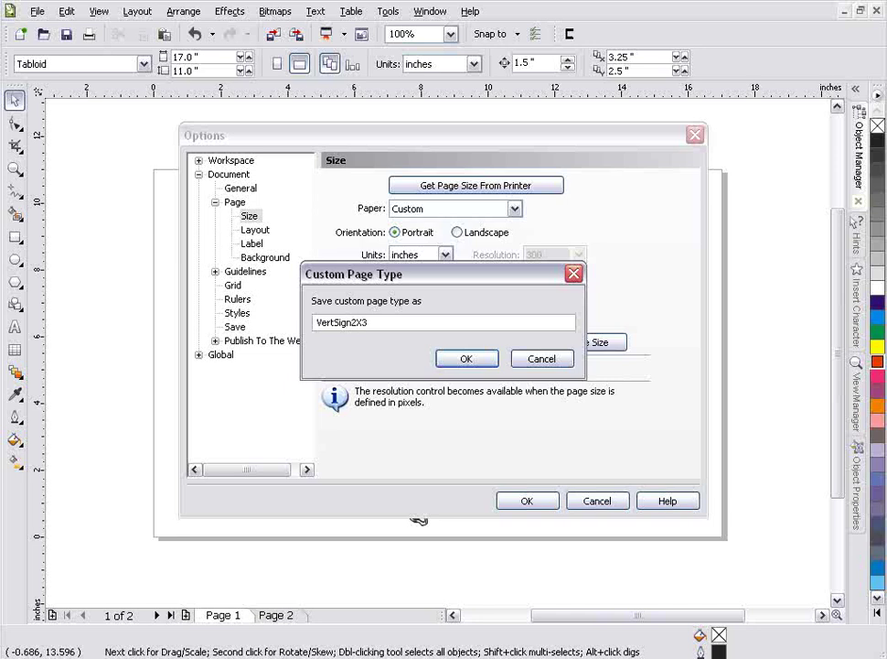
click(464, 358)
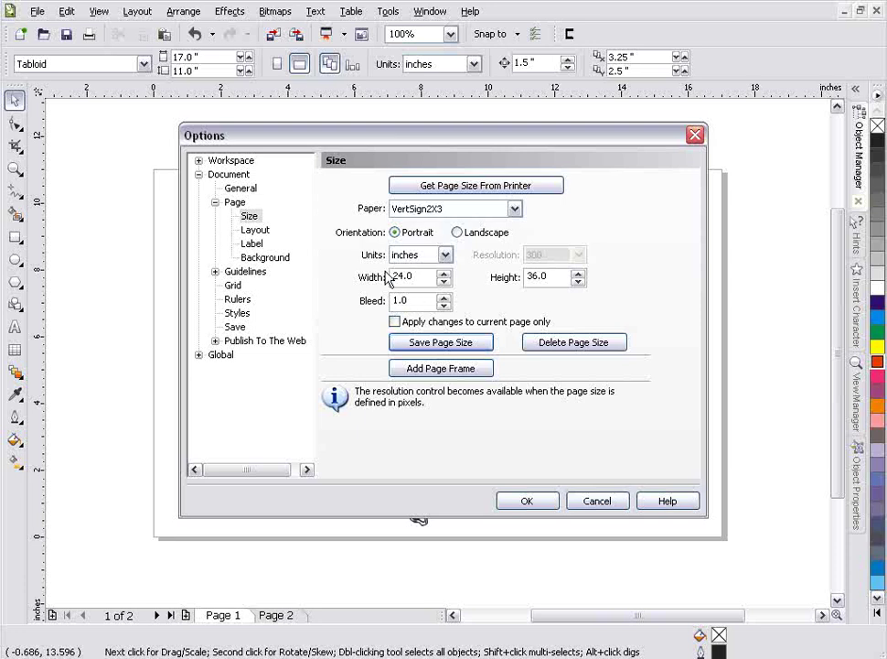
Review the Page and Size options, then apply the VertSign2X3 24 × 36 inch portrait page.
click(235, 203)
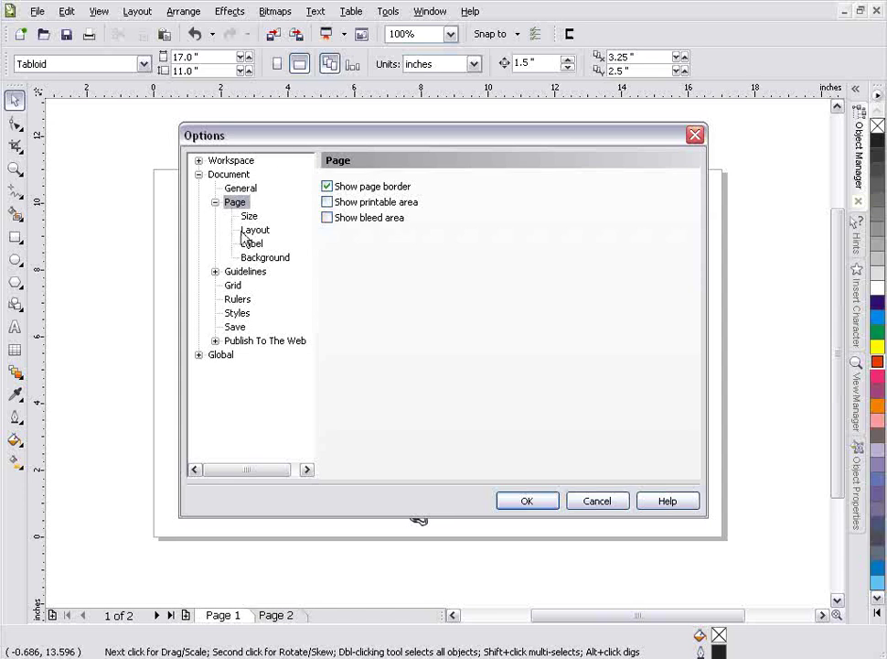
click(248, 216)
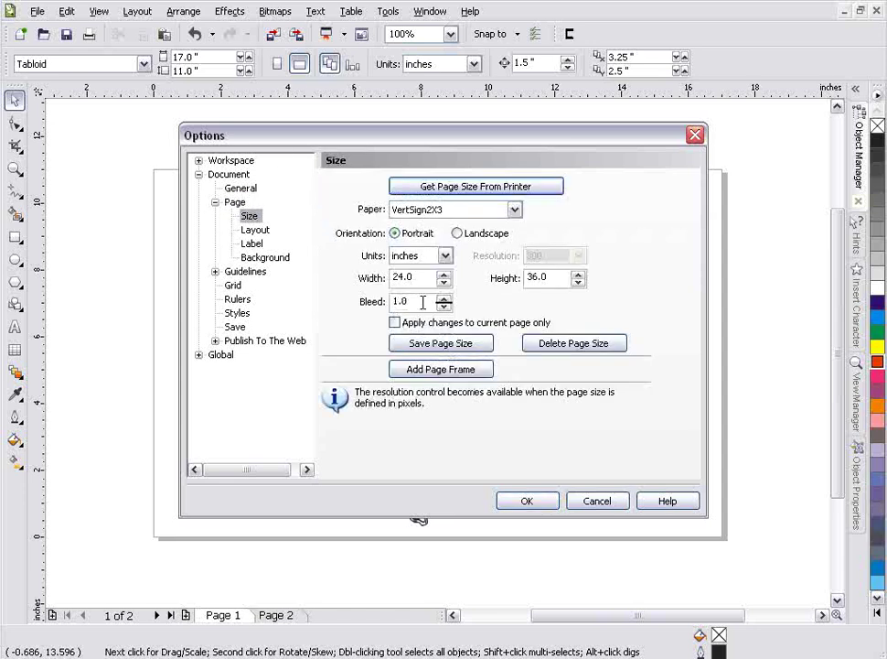
click(233, 203)
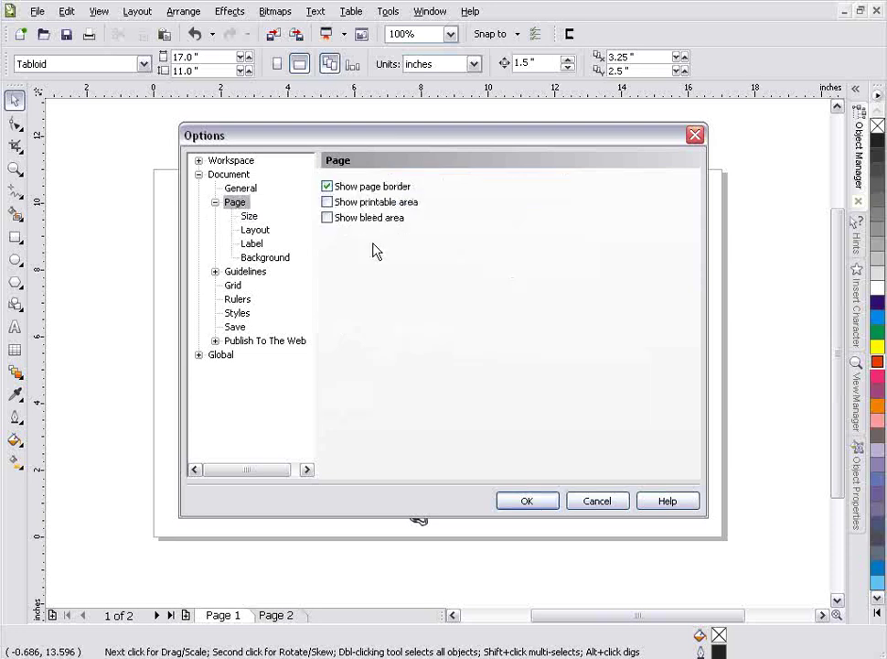
click(256, 217)
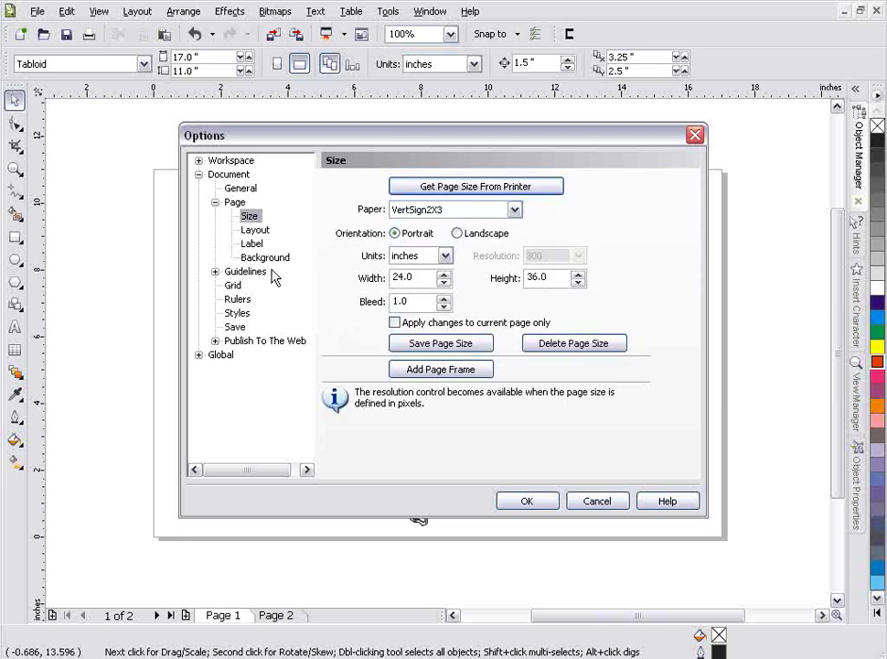
click(543, 503)
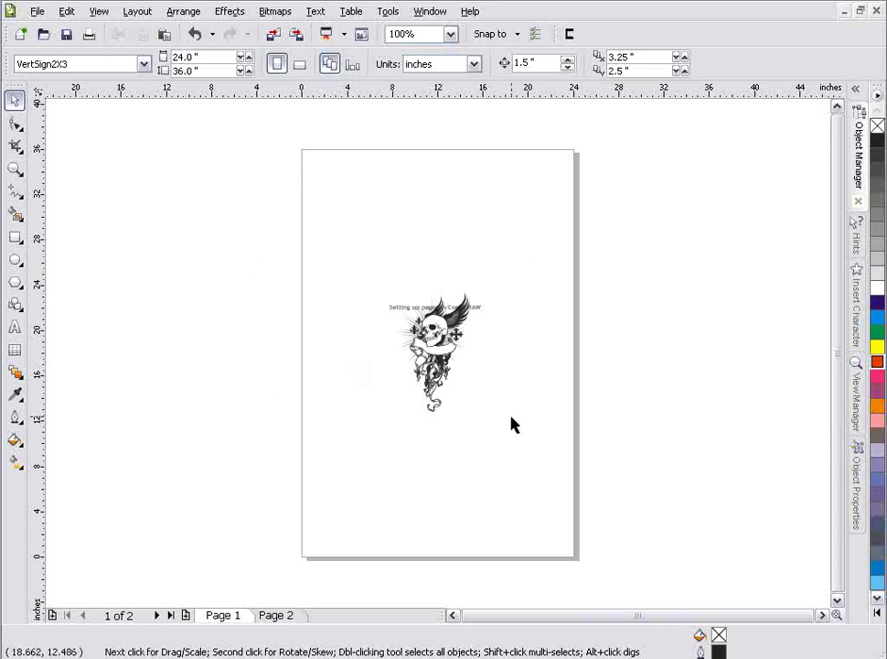
Turn on Show bleed area in Document > Page options to display the 1.0 inch bleed.
click(144, 64)
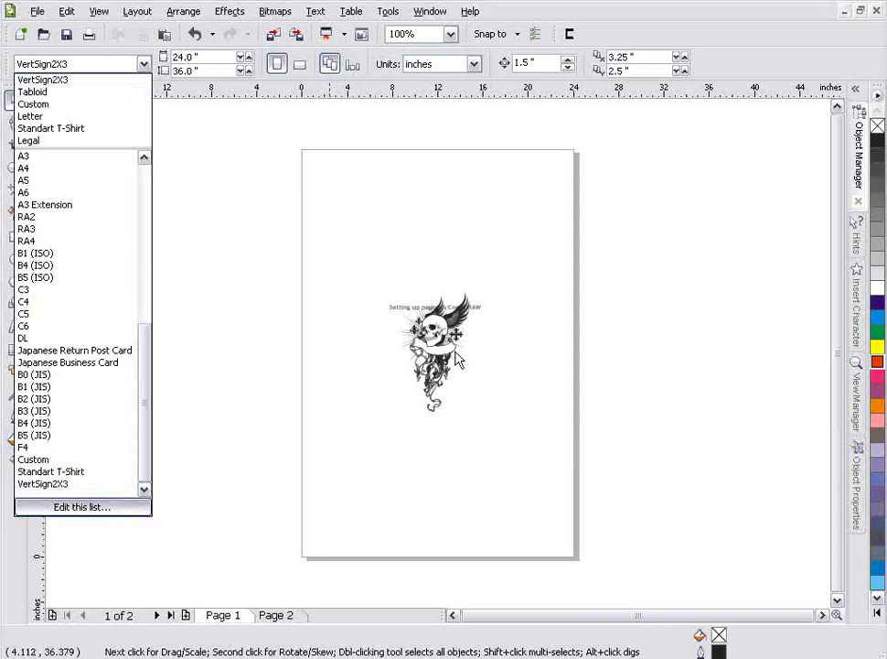
click(121, 507)
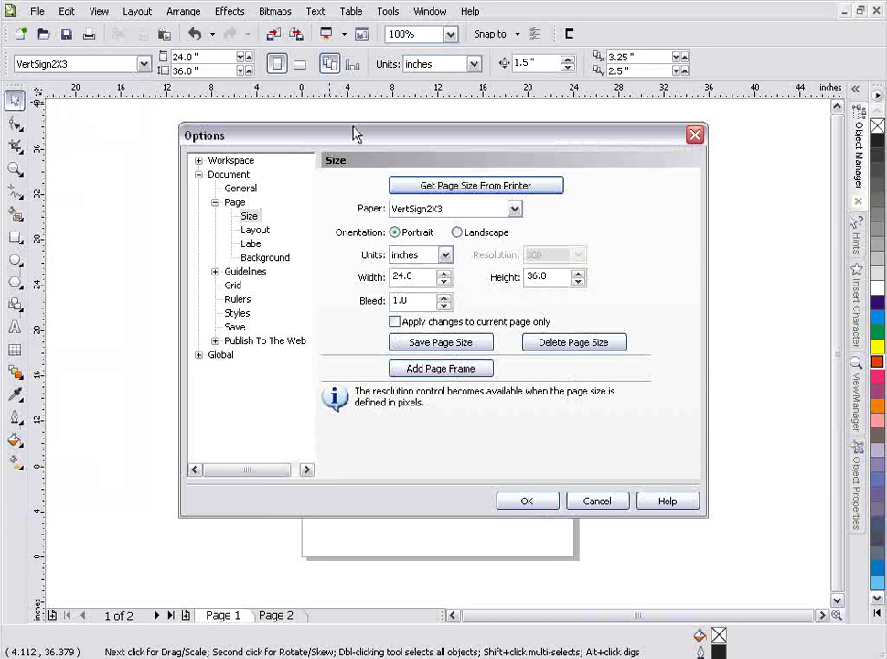
click(235, 202)
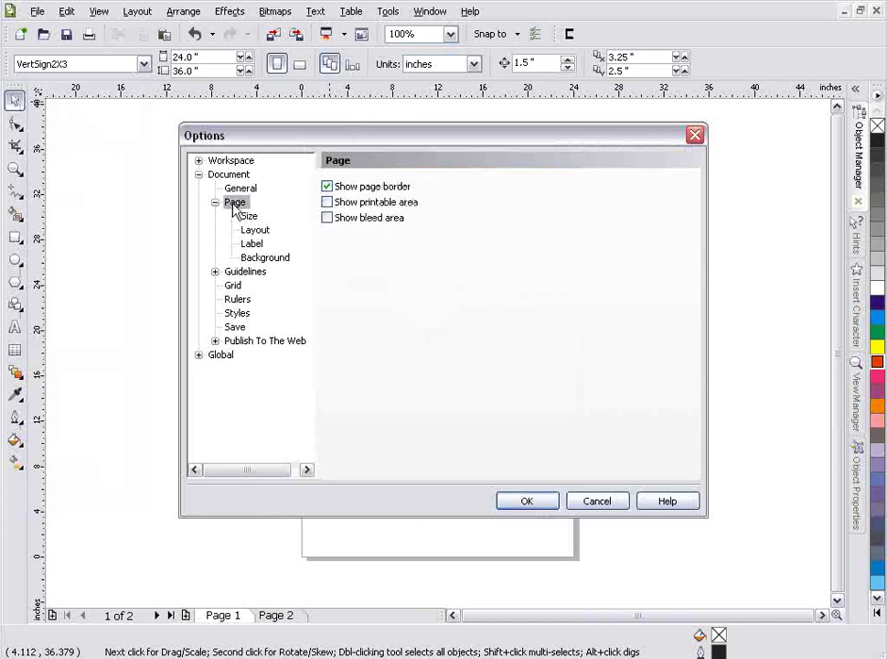
click(327, 218)
click(531, 500)
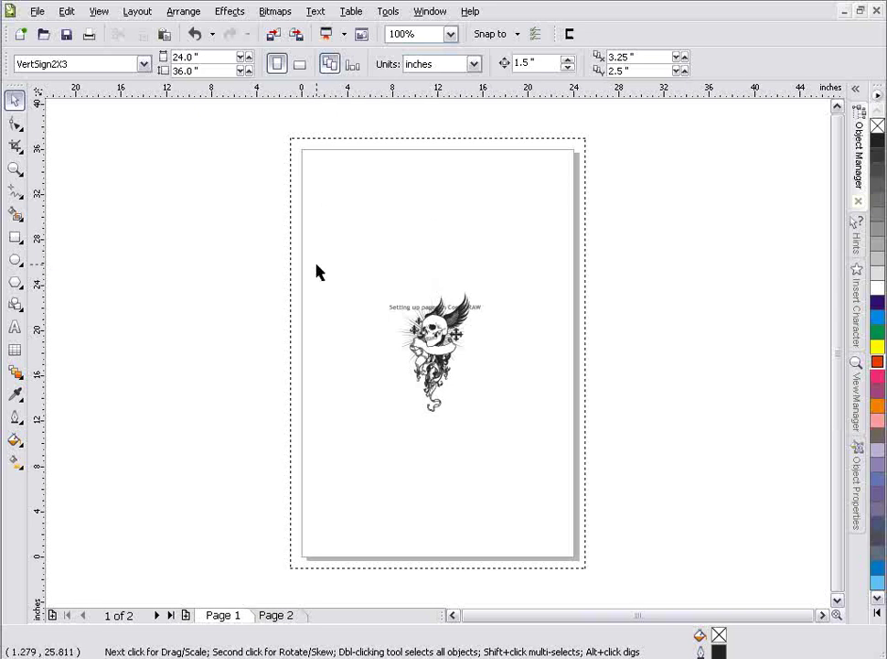
Open the page layout options and keep the Full Page layout.
click(143, 64)
click(95, 509)
click(248, 230)
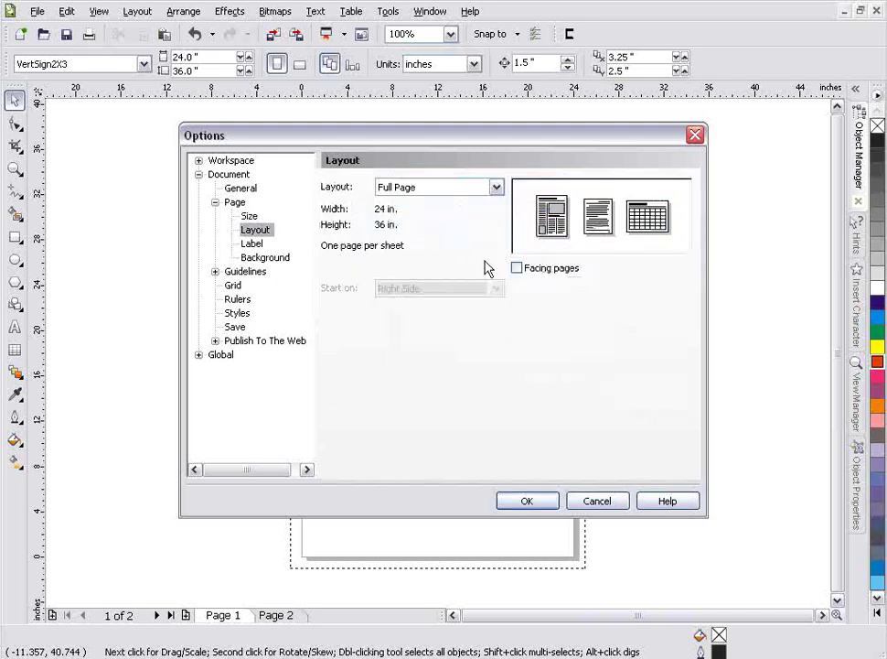
click(496, 188)
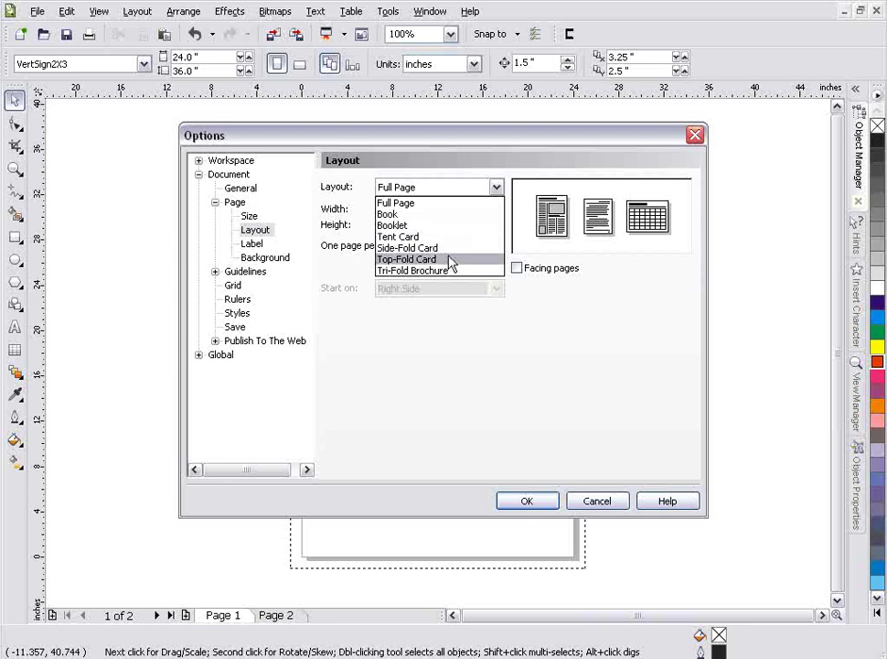
click(255, 245)
click(252, 243)
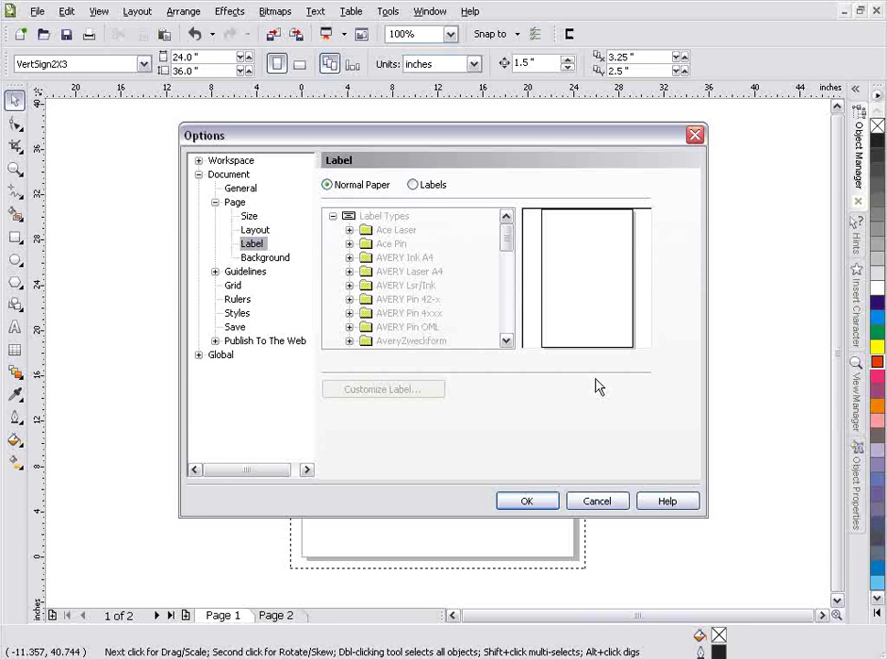
Give the page a solid light grey background.
click(282, 259)
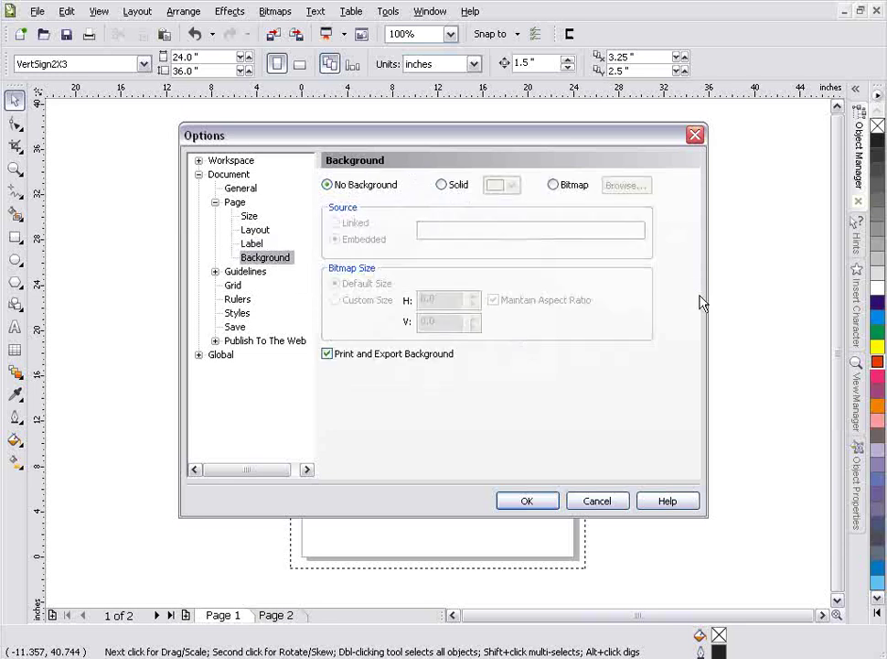
click(441, 185)
click(512, 185)
click(505, 203)
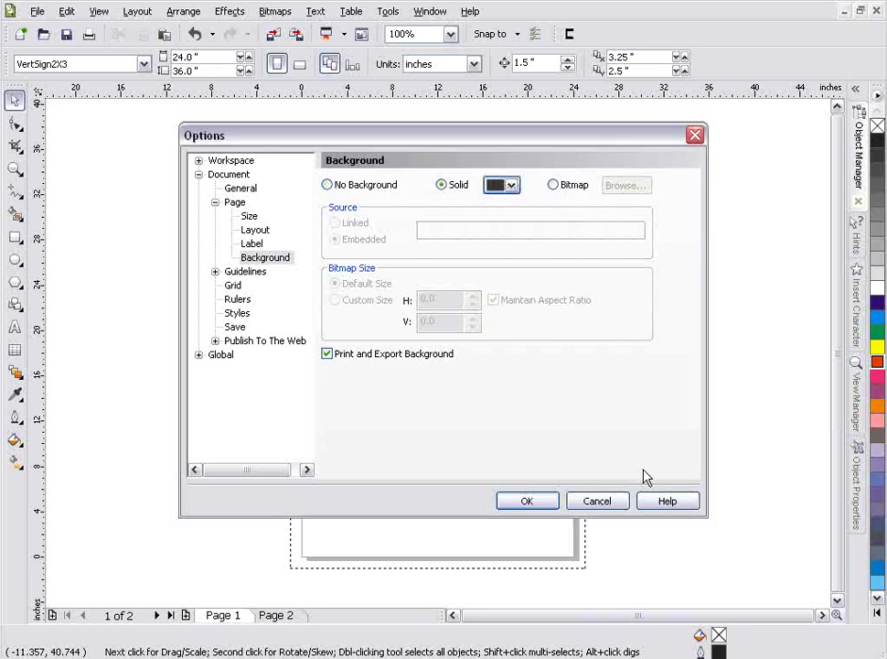
click(512, 185)
click(516, 216)
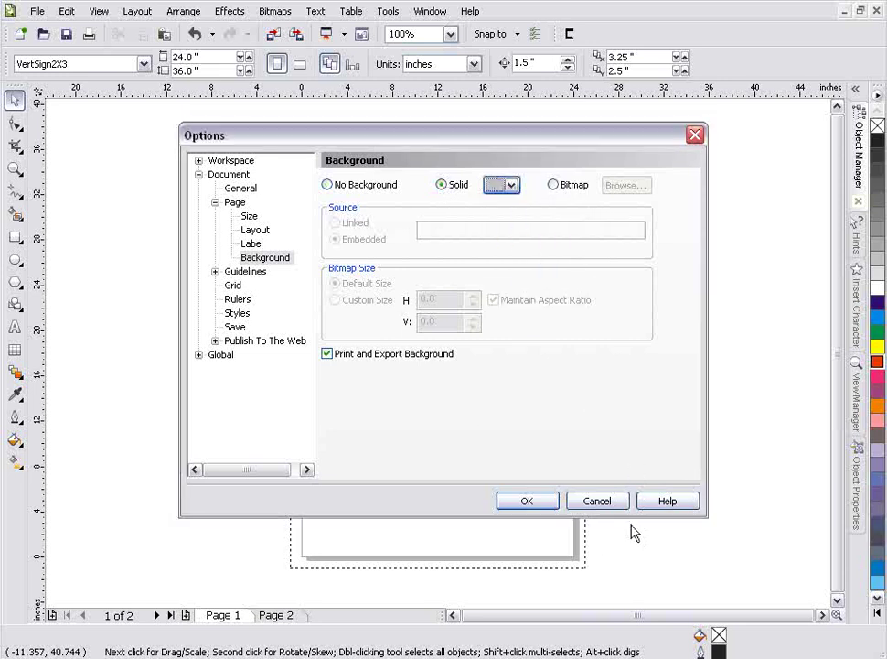
click(537, 501)
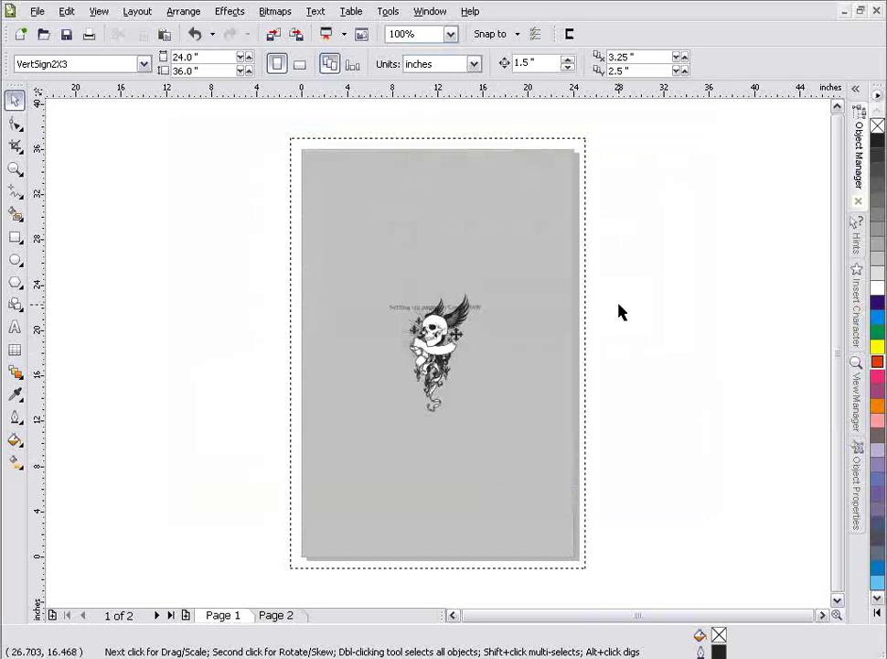
Reopen the Background options with Ctrl+J and choose Bitmap as the background.
click(143, 64)
key(ctrl+j)
click(268, 259)
click(554, 184)
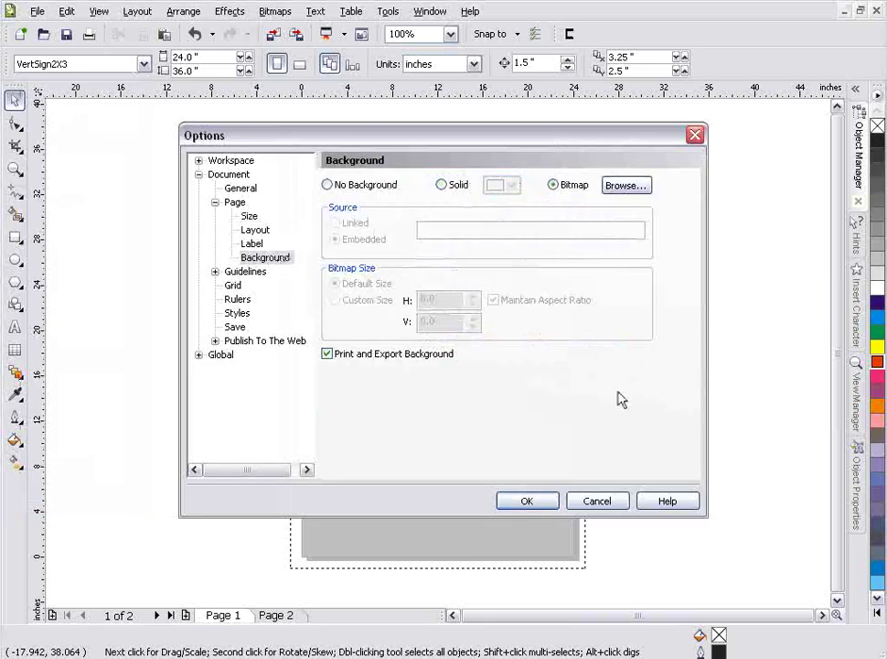